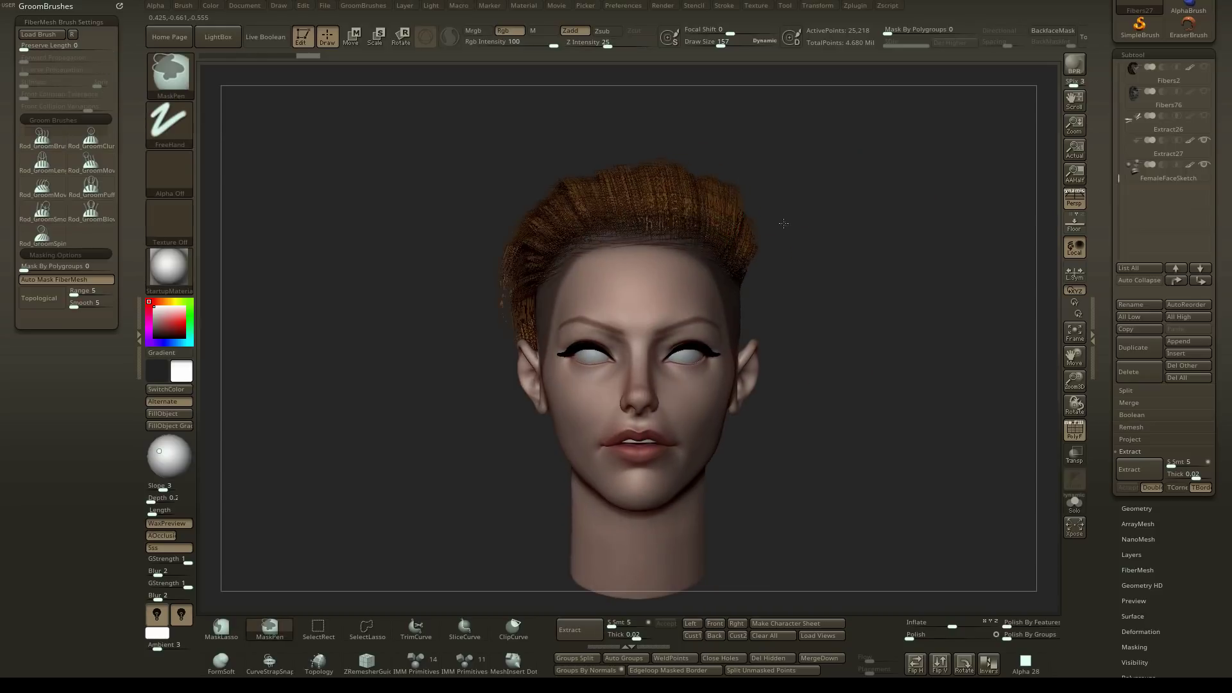
Step: Try Convert BPR To Geo on the hair fibers, undo it, and attempt to reconstruct a lower subdivision level
mouse_move(957, 219)
right_mouse_down("alt")
mouse_move(813, 221)
mouse_move(763, 250)
right_mouse_up("alt")
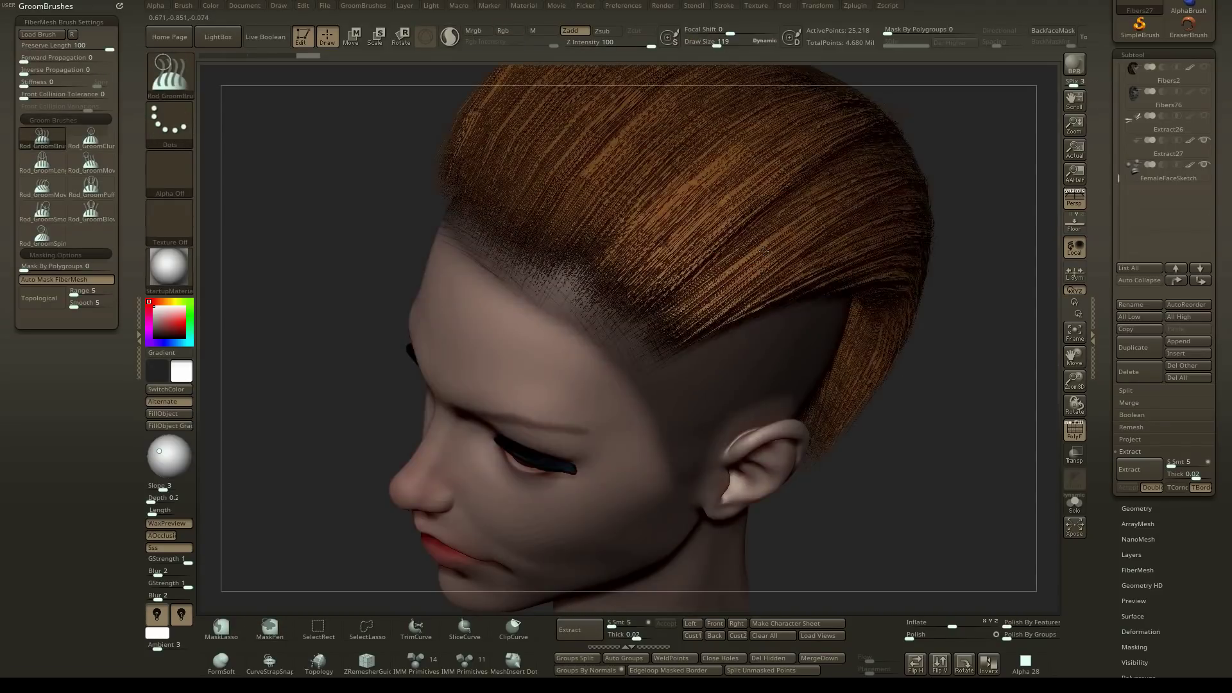
left_click(1133, 55)
left_click(1135, 71)
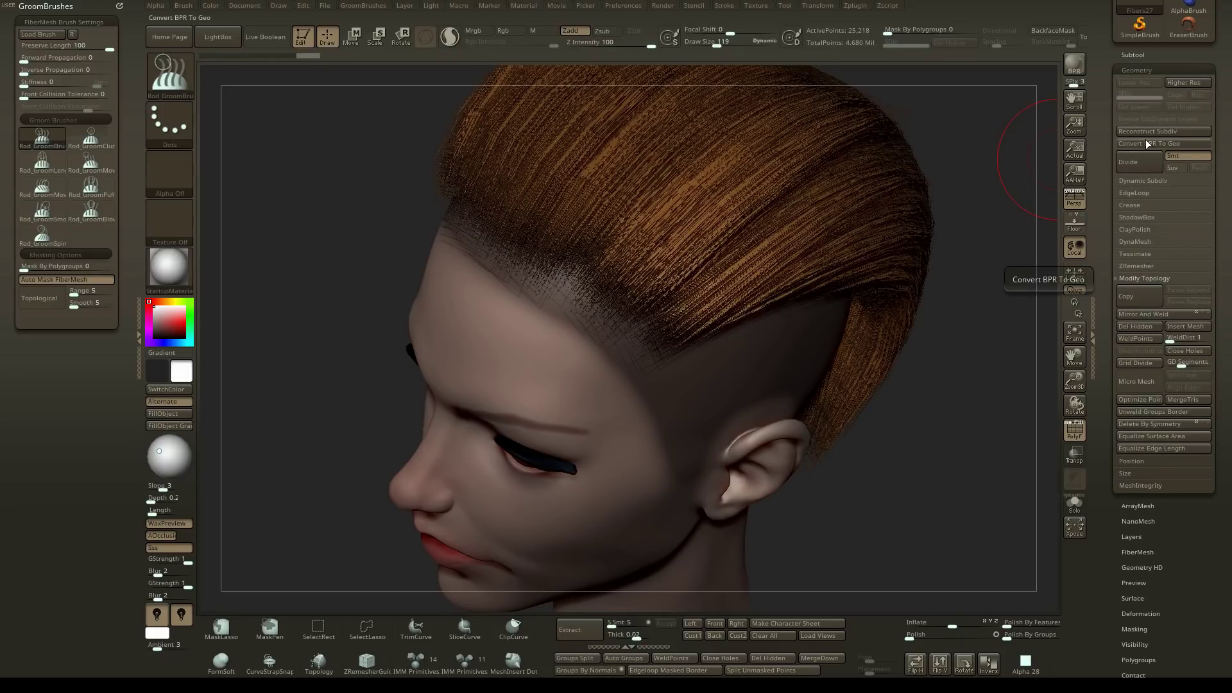
left_click(1149, 144)
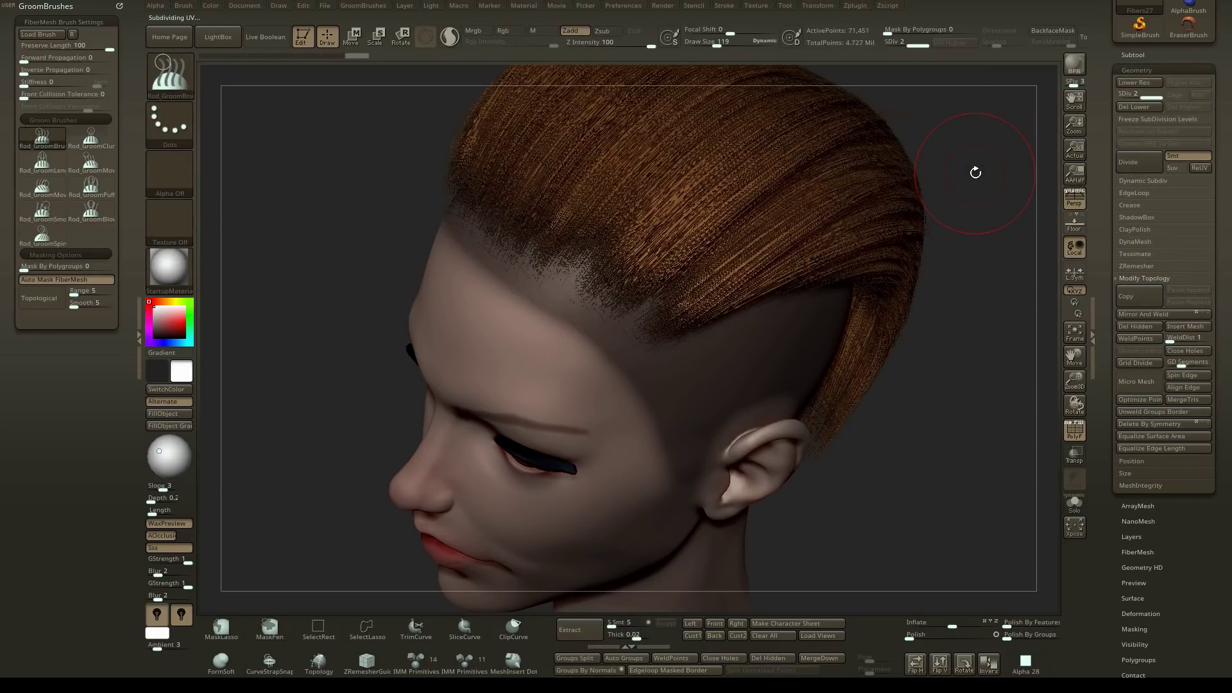
left_click_drag(976, 173, 929, 192)
key("ctrl+z")
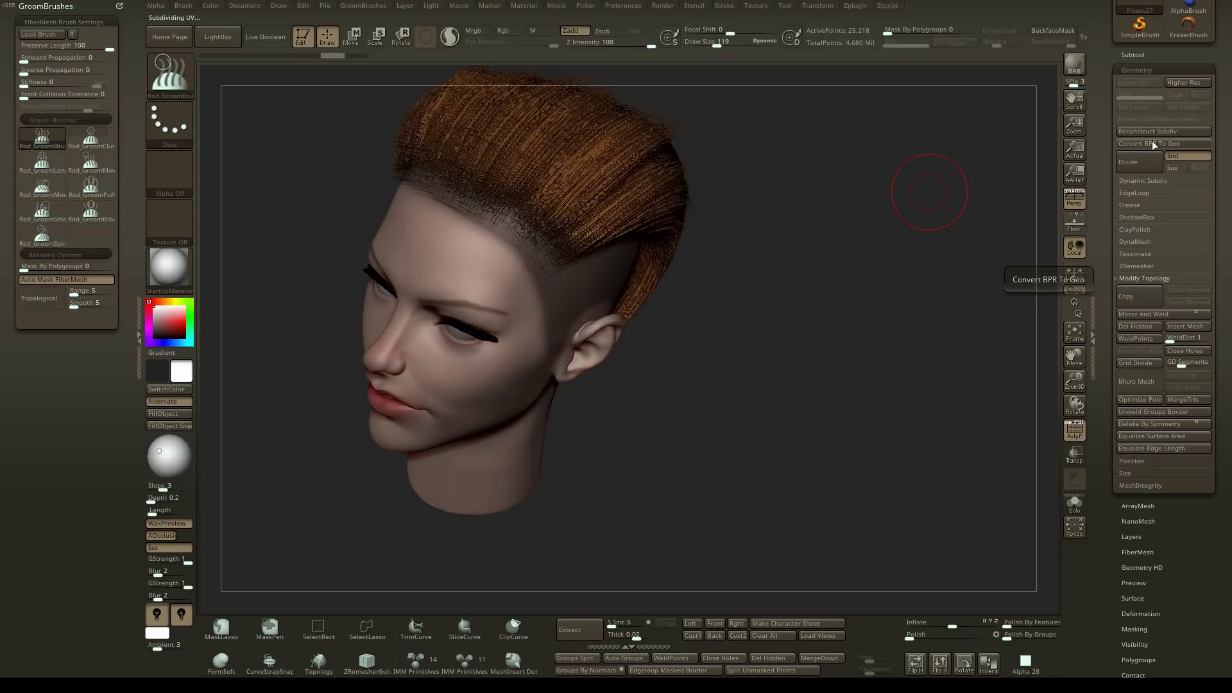
left_click(1151, 130)
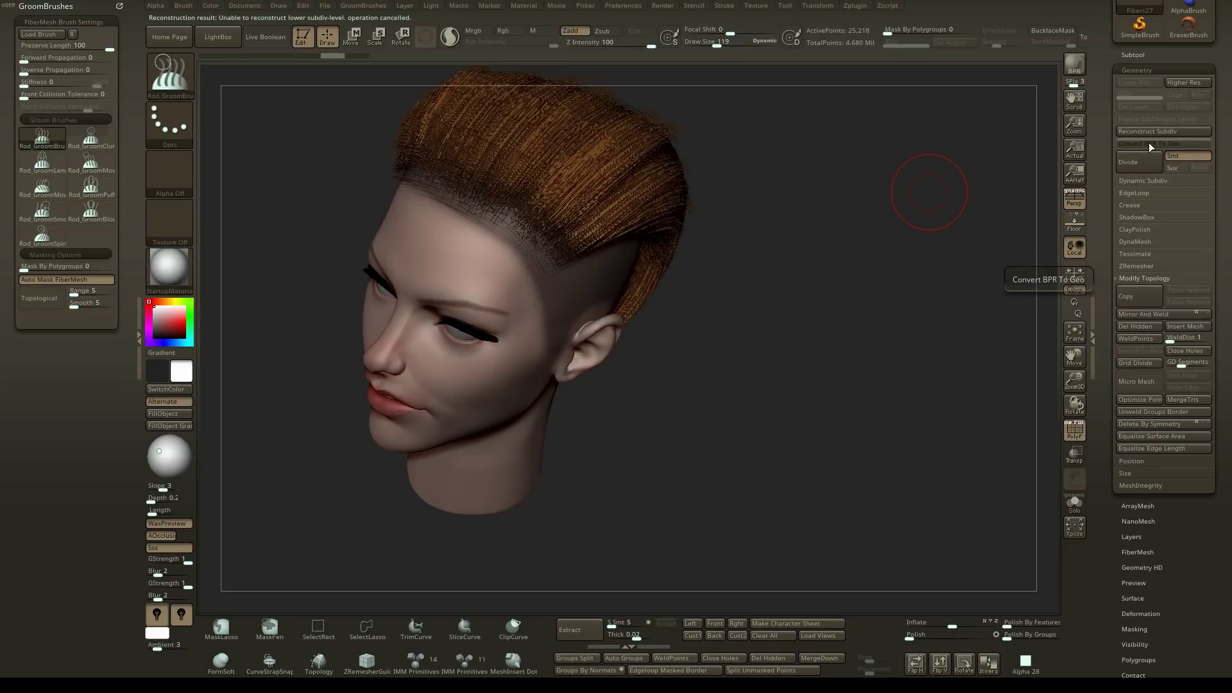
left_click_drag(811, 152, 891, 176)
Step: Export the hair fiber mesh to the Desktop as an OBJ file named polystriphair
left_click_drag(1109, 70, 1109, 207)
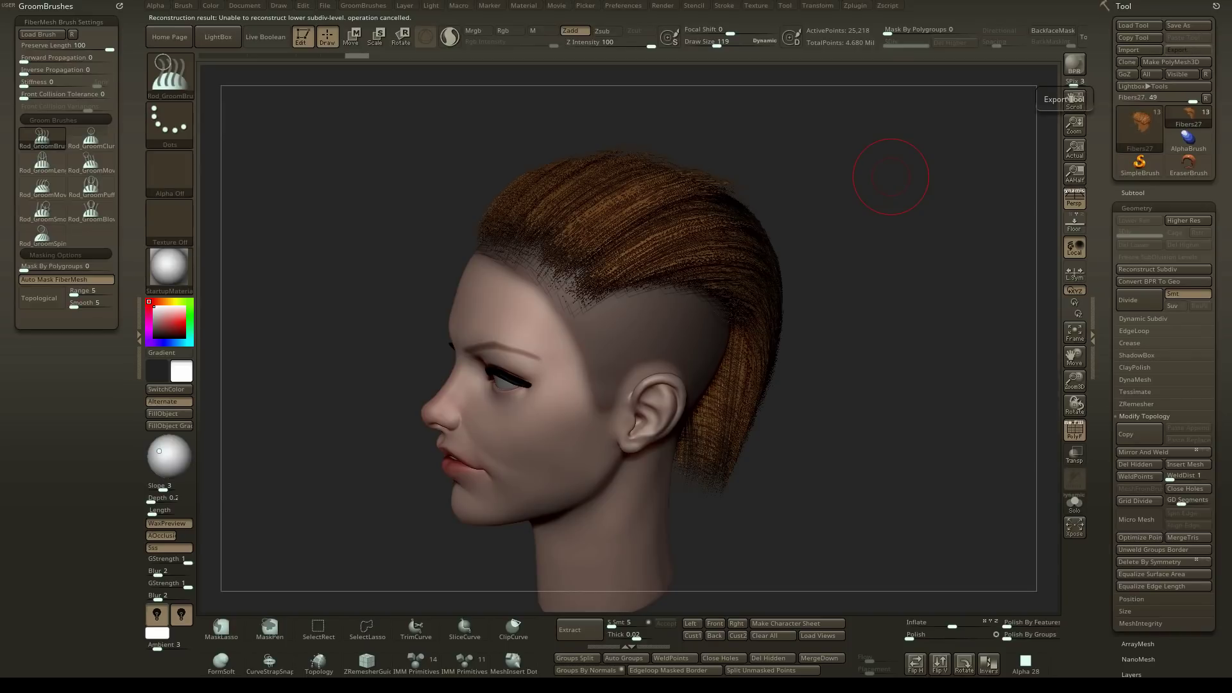
left_click_drag(1230, 80, 476, 58)
scroll(434, 181, "up", 3)
left_click(411, 139)
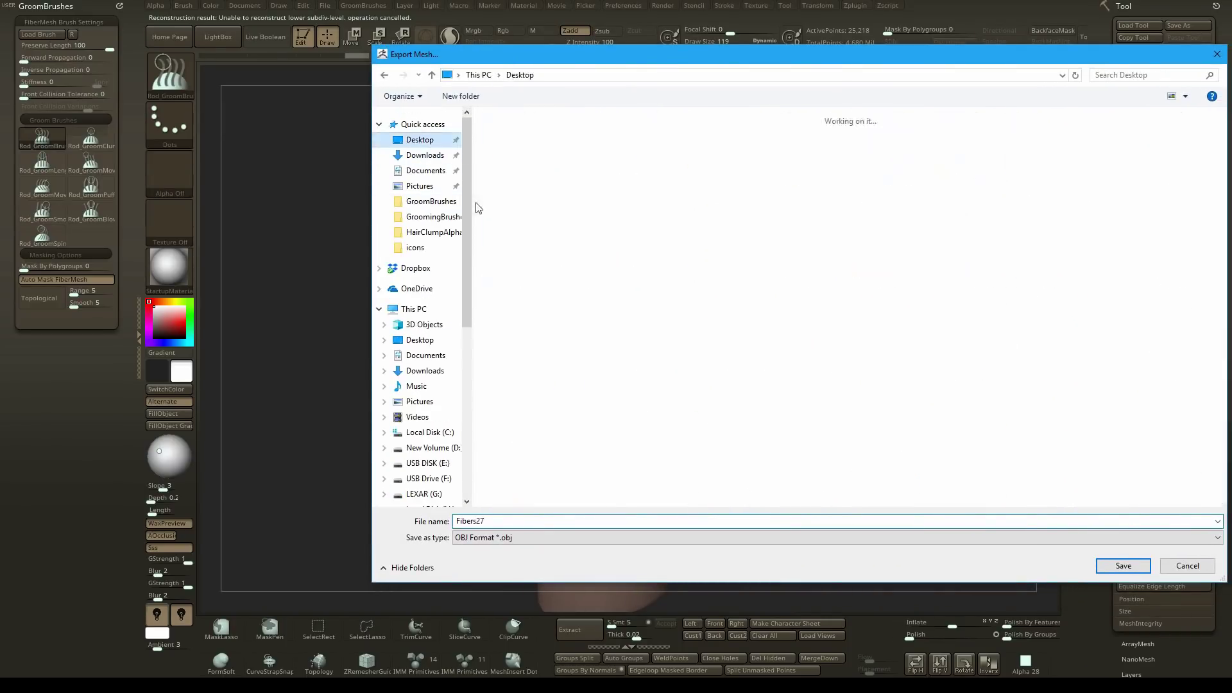
left_click(496, 521)
type("polystriphair")
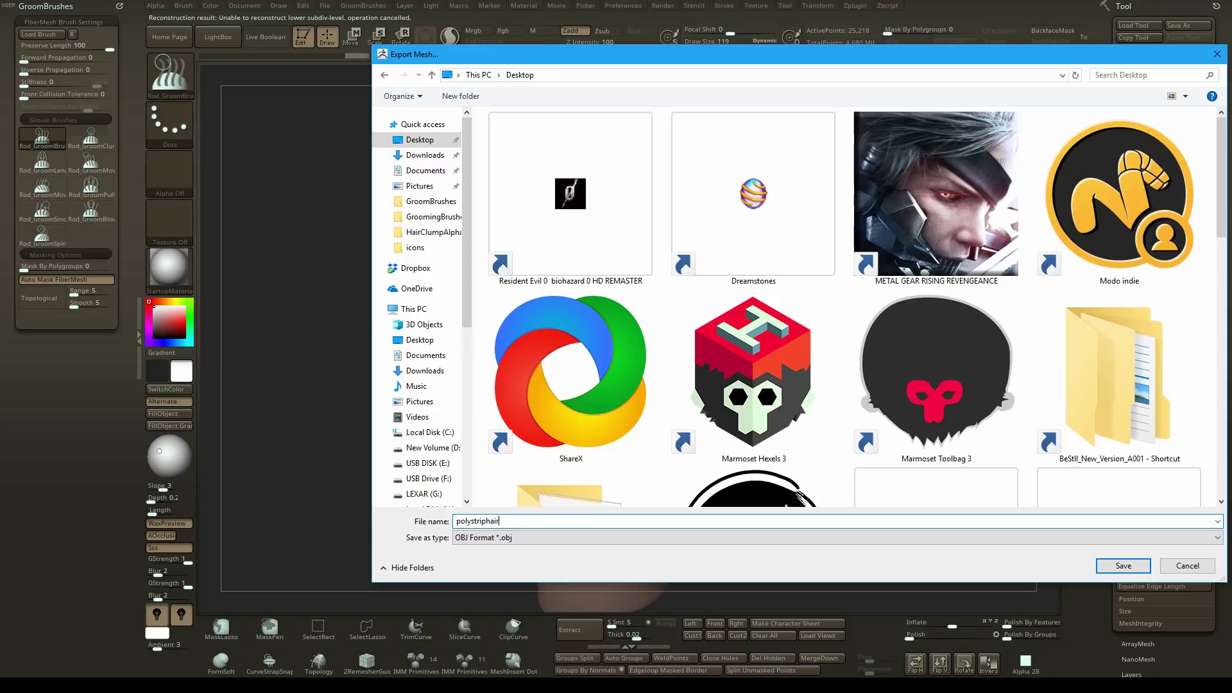
key("Return")
Step: Set the groom brush's draw size to 54 and inspect the hair at the side and back of the head
mouse_move(783, 159)
left_mouse_down()
mouse_move(667, 249)
mouse_move(624, 226)
left_mouse_up()
key("s")
mouse_move(623, 226)
right_mouse_down()
mouse_move(560, 221)
mouse_move(587, 228)
right_mouse_up()
key("s")
left_click_drag(586, 228, 617, 202)
mouse_move(617, 203)
right_mouse_down("ctrl")
mouse_move(635, 251)
mouse_move(770, 215)
mouse_move(671, 231)
mouse_move(703, 196)
right_mouse_up("ctrl")
left_click_drag(703, 195, 725, 160)
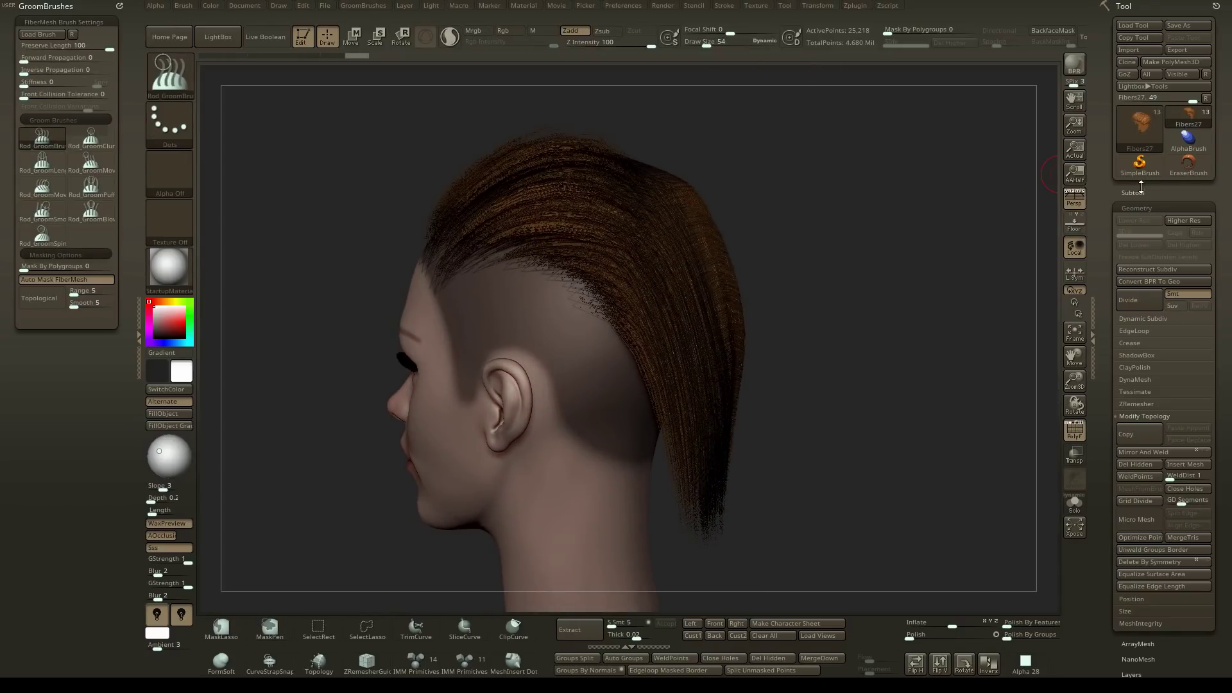
Step: Open the hair tool's Export settings
left_click_drag(1113, 221, 1112, 138)
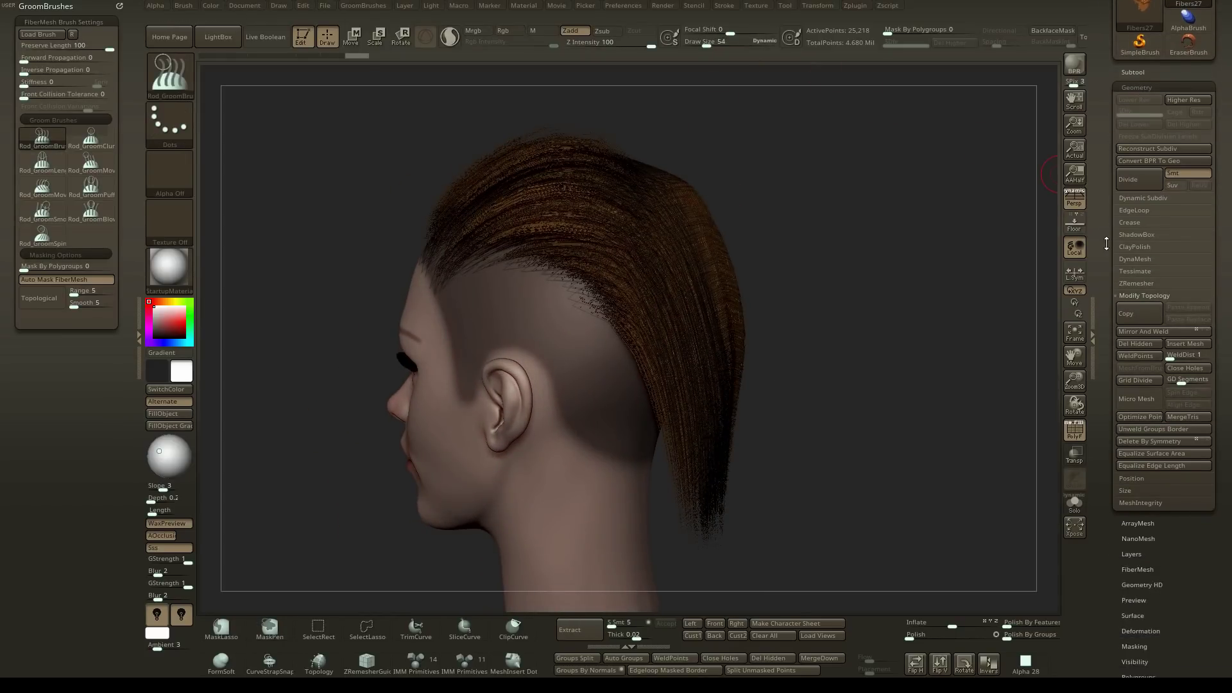
left_click_drag(1106, 244, 1127, 146)
left_click(1133, 184)
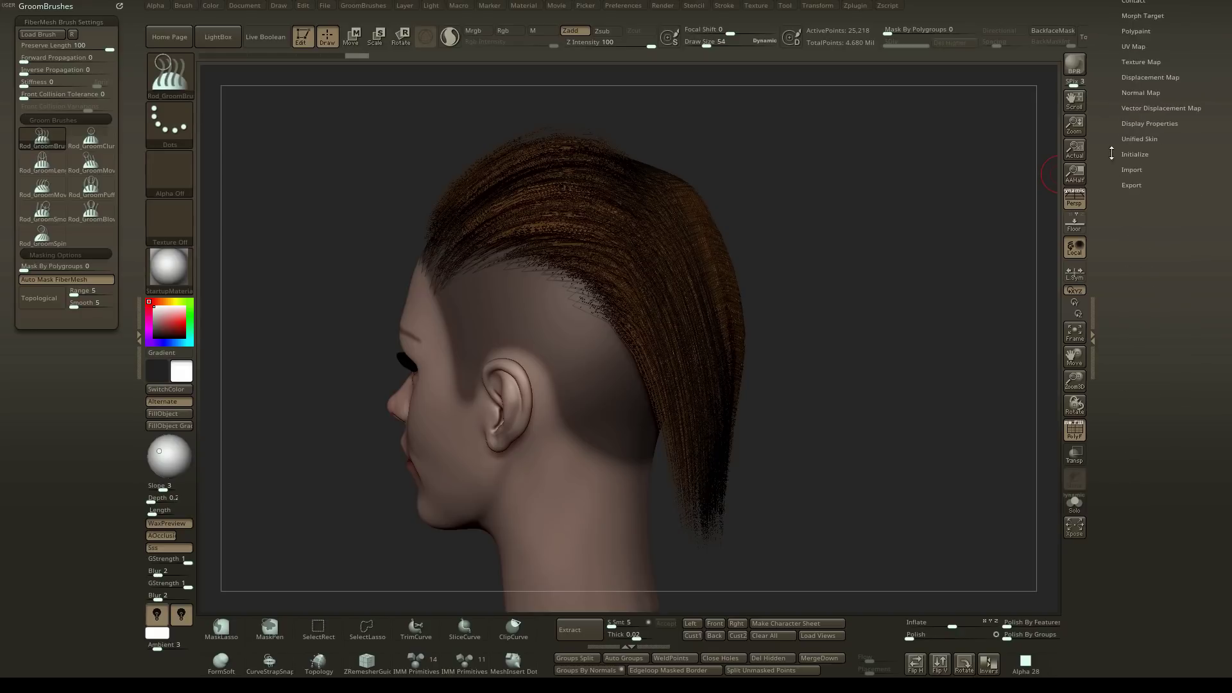
left_click(1134, 101)
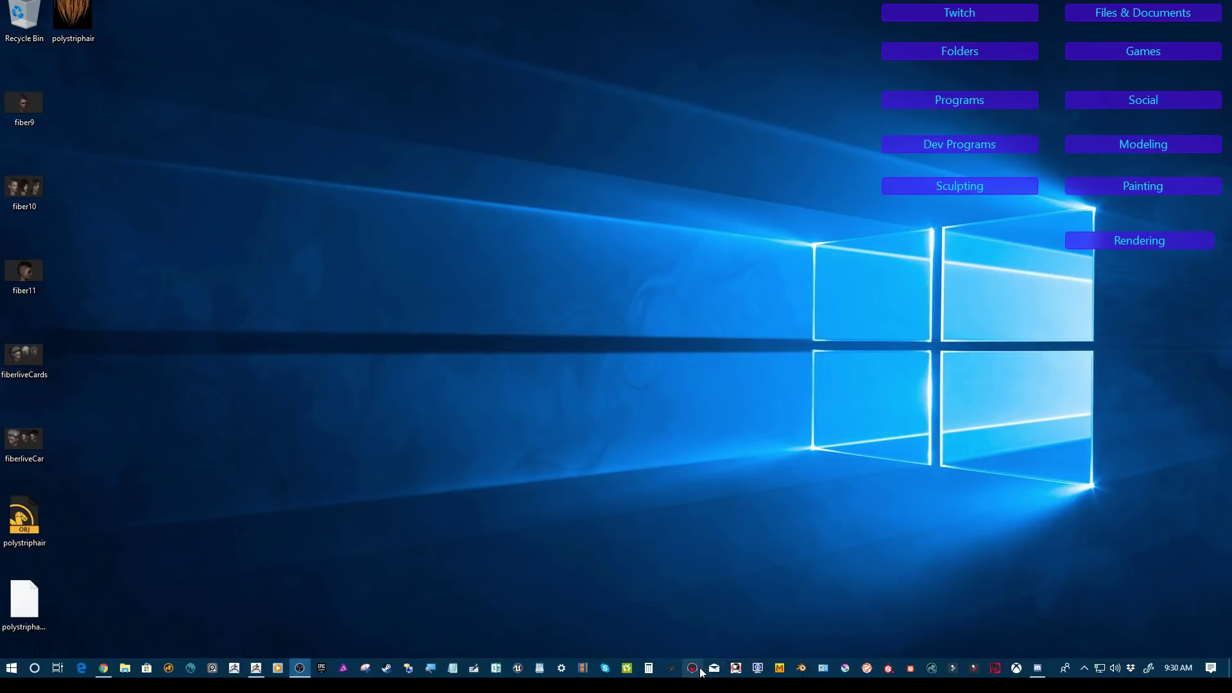
Step: Switch to Marmoset Toolbag and import the polystriphair OBJ model from the Desktop
left_click(698, 669)
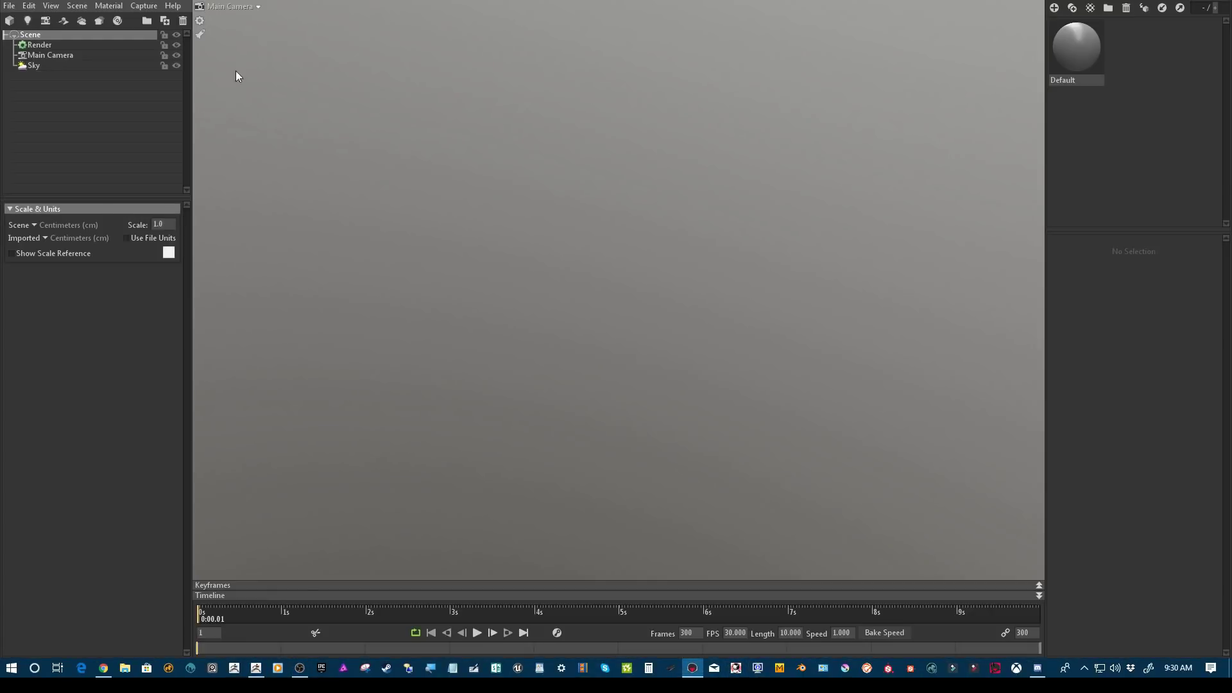
left_click(10, 5)
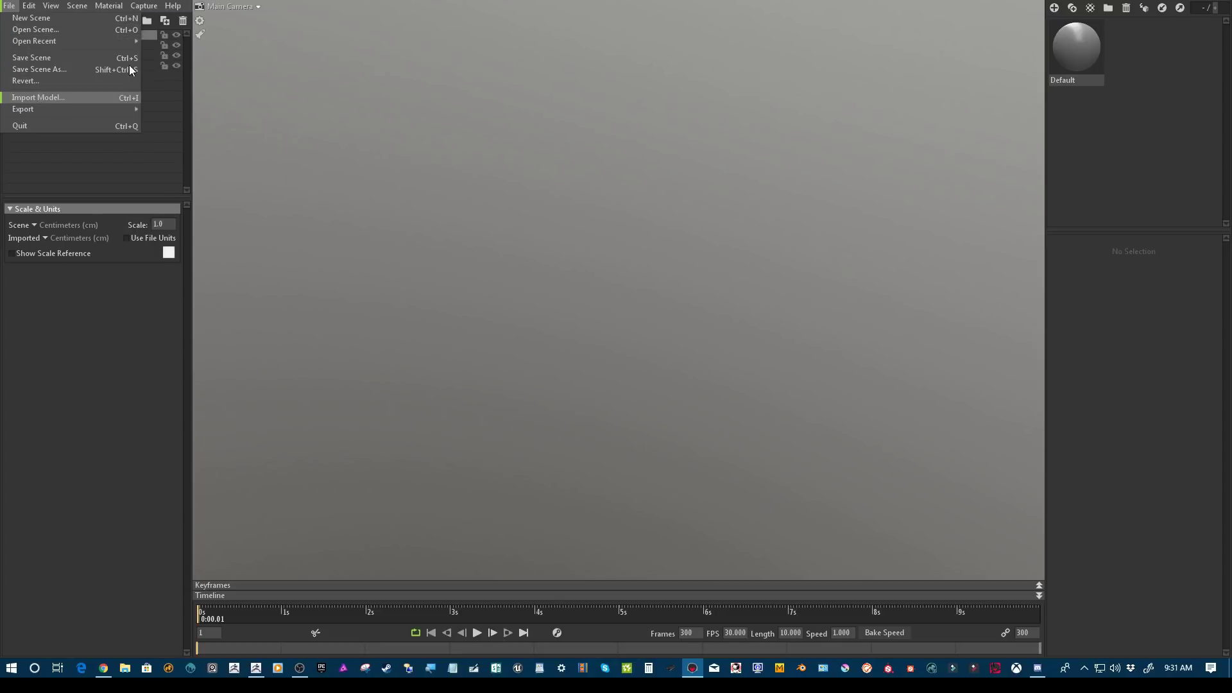
left_click(38, 98)
left_click(52, 95)
left_click(204, 154)
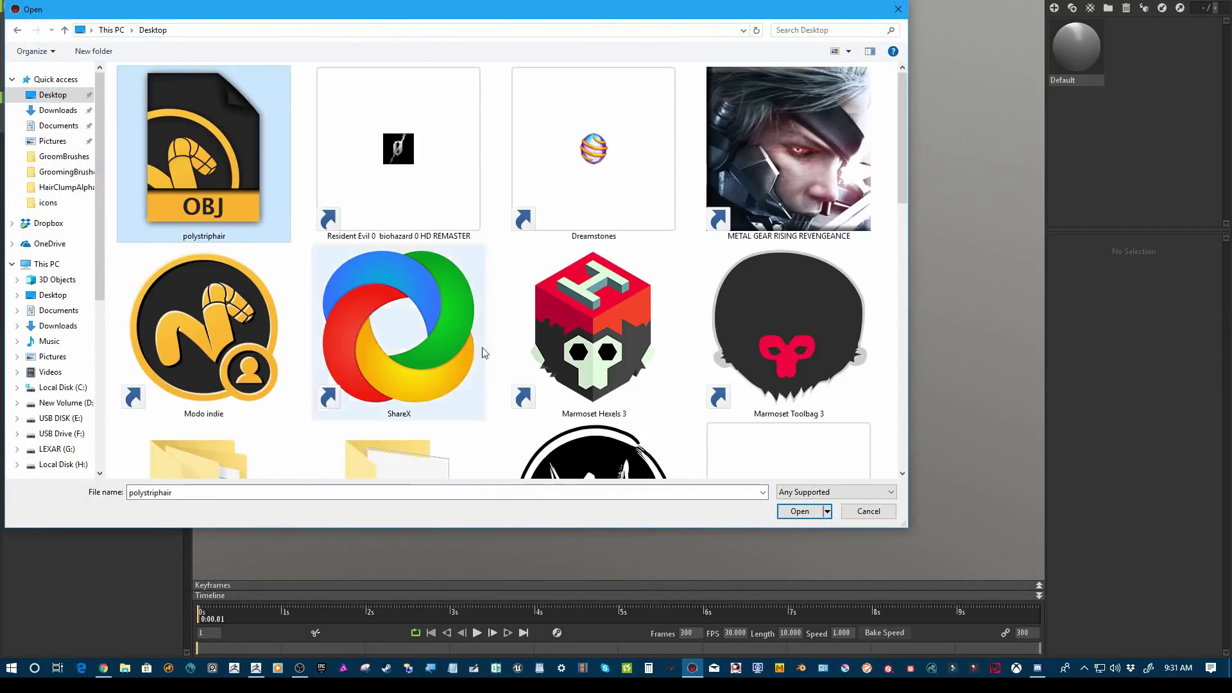
left_click(809, 511)
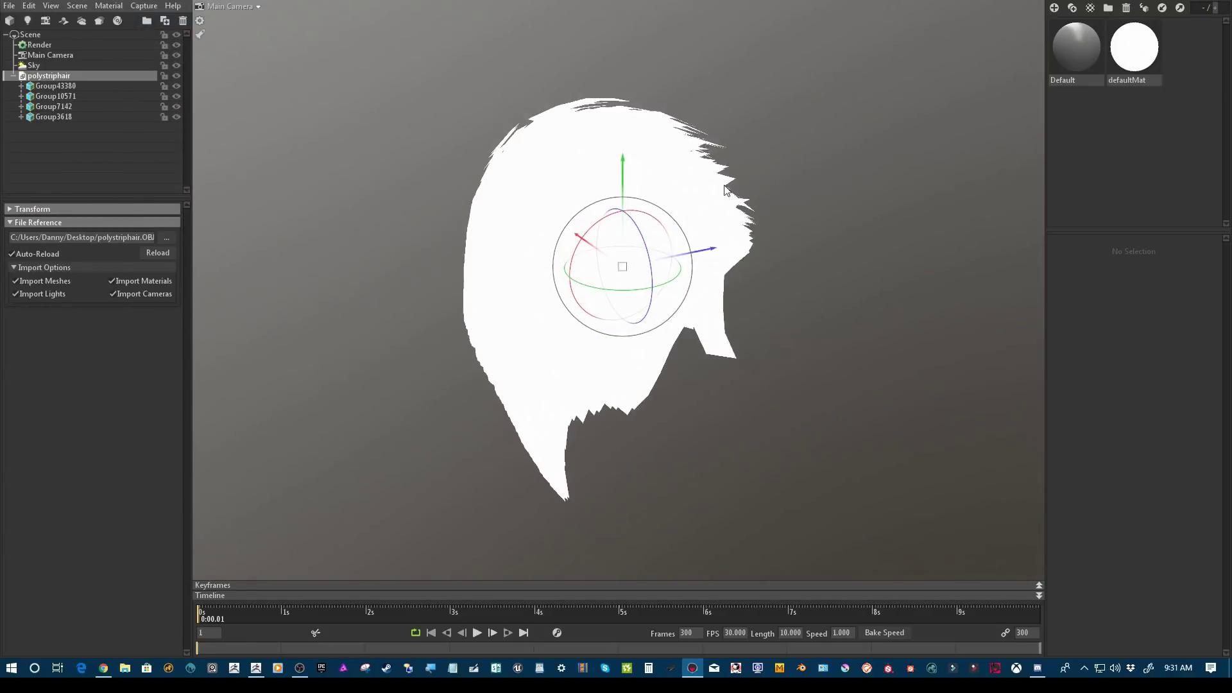
Step: Inspect the imported hair mesh and its separate strip groups from several sides
left_click(830, 151)
left_click_drag(463, 211, 621, 176)
left_click(577, 154)
left_click_drag(699, 135, 592, 163)
left_click(592, 164)
left_click_drag(459, 156, 649, 172)
left_click(695, 170)
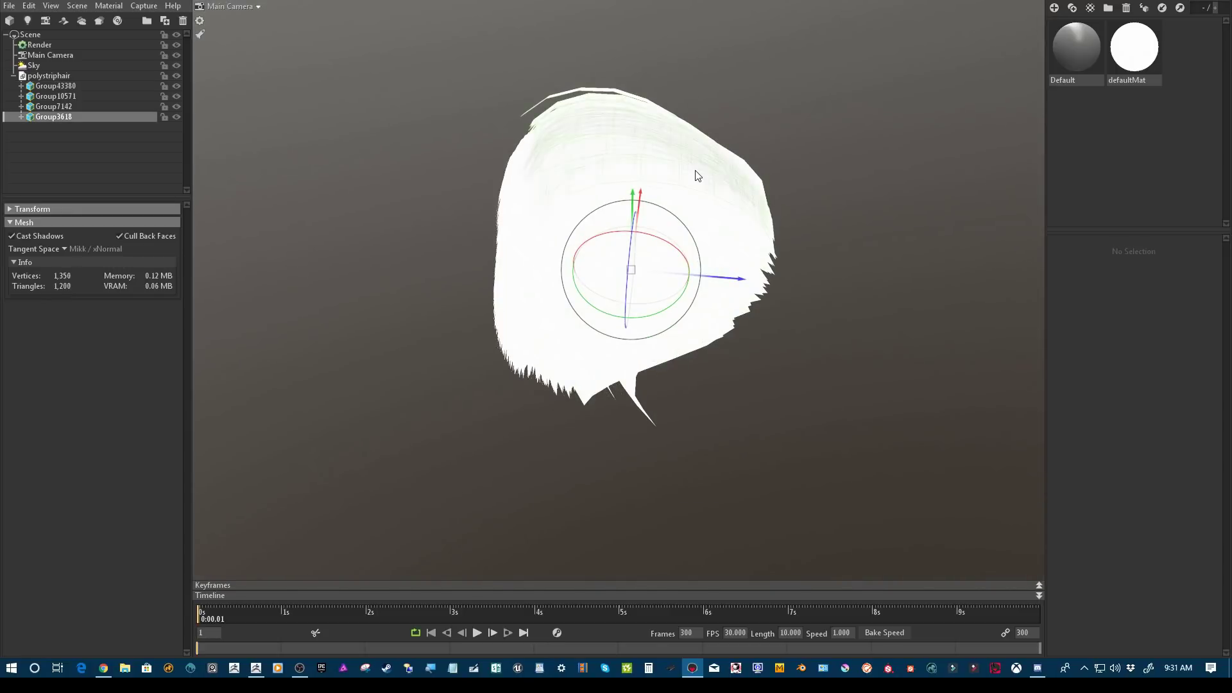
double_click(628, 182)
left_click_drag(213, 240, 386, 167)
Step: Assign the Default material to all groups of the imported hair mesh
left_click_drag(1066, 47, 648, 155)
right_click_drag(648, 156, 810, 149)
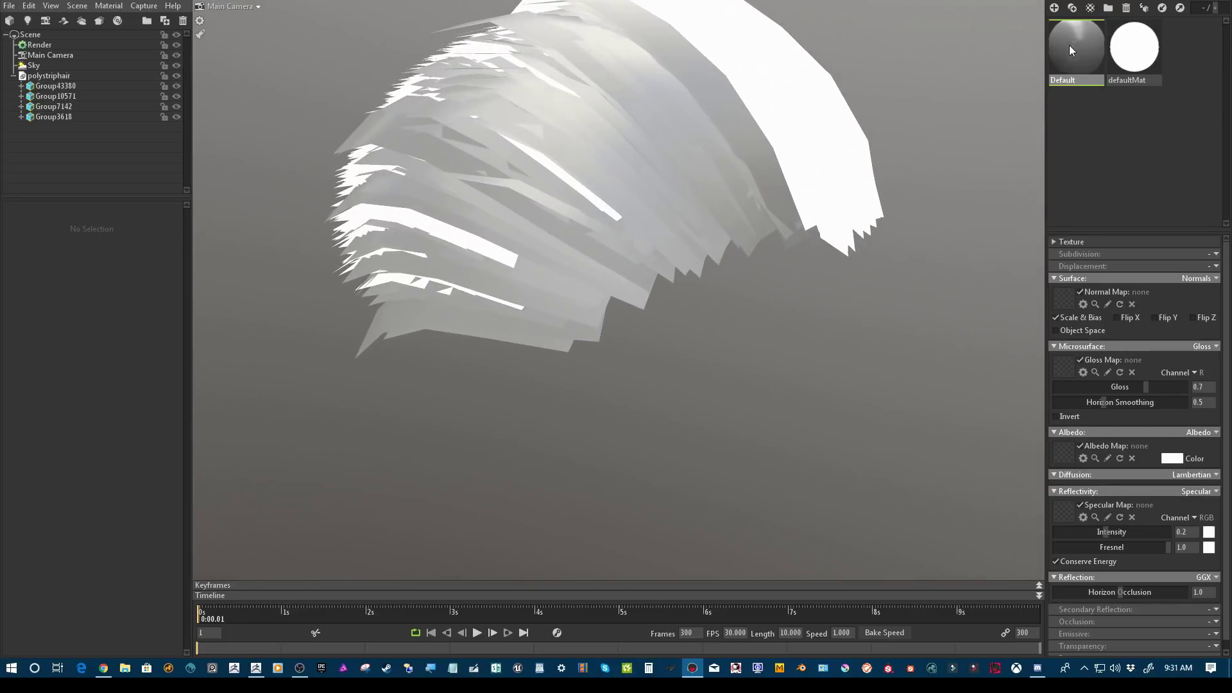
left_click_drag(1069, 46, 691, 124)
middle_click_drag(691, 125, 685, 169)
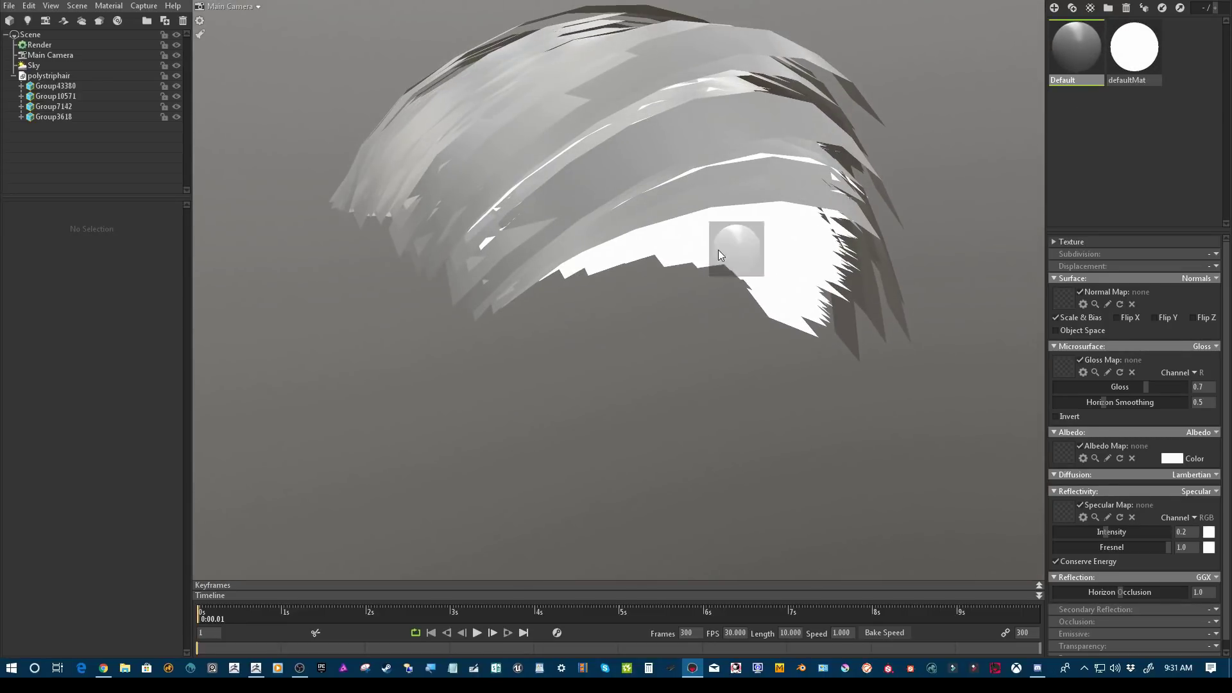
left_click_drag(719, 251, 684, 241)
left_click_drag(781, 229, 705, 192)
scroll(1113, 393, "down", 1)
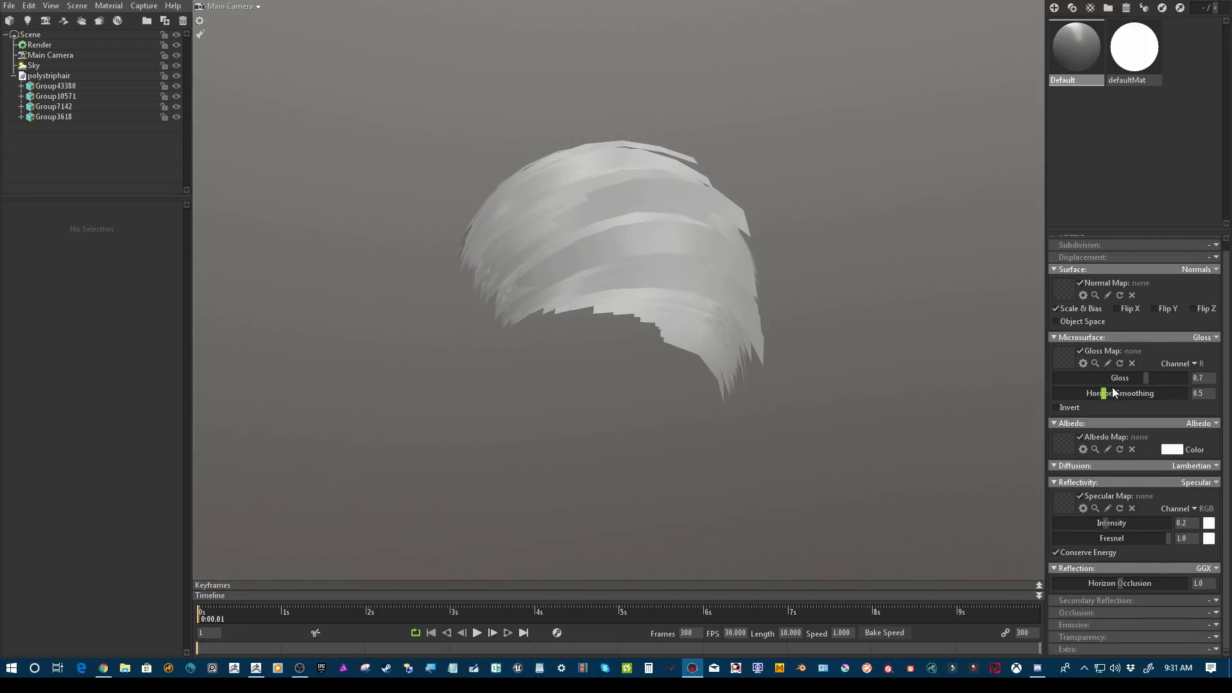
Step: Set the Default material's transparency to Dither and load the polystriphair image as its alpha map
left_click(1215, 637)
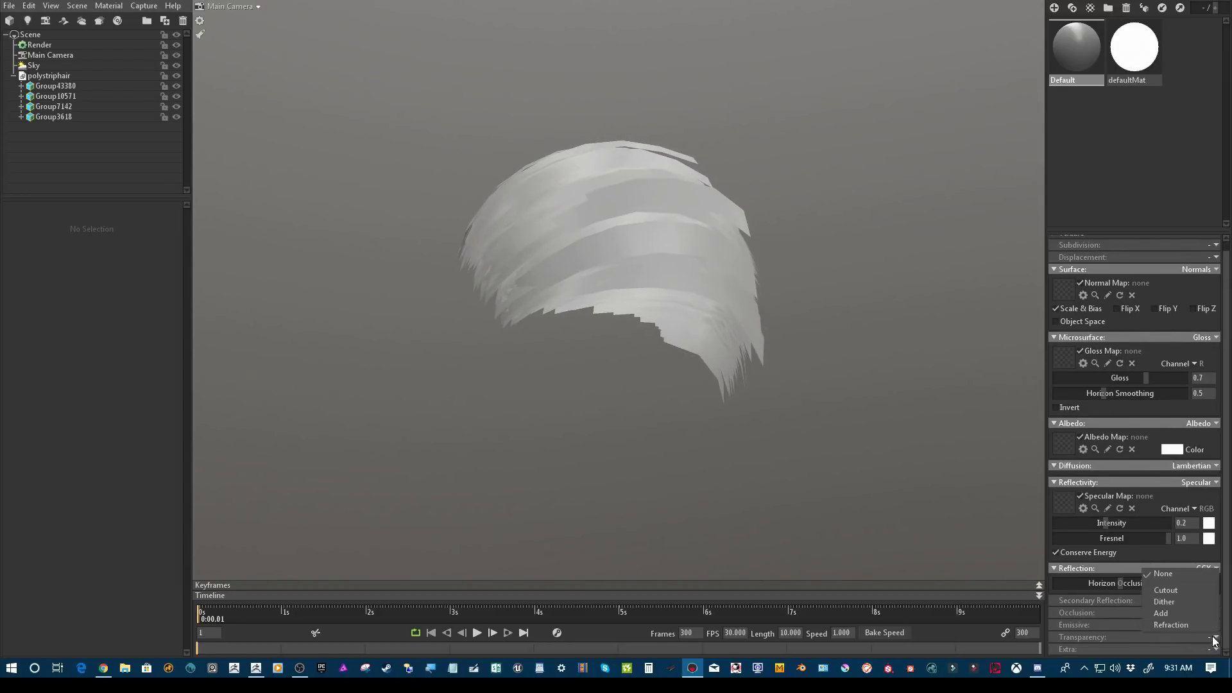
left_click(1163, 602)
scroll(1105, 523, "down", 3)
left_click(1063, 613)
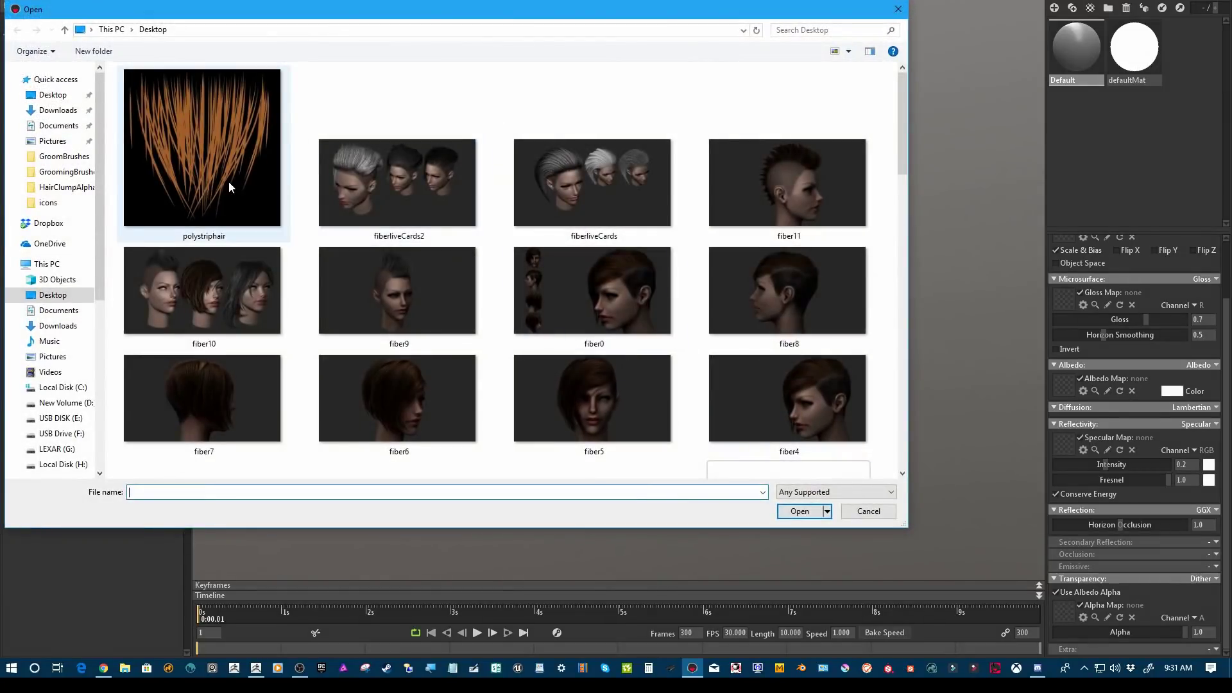
left_click(230, 186)
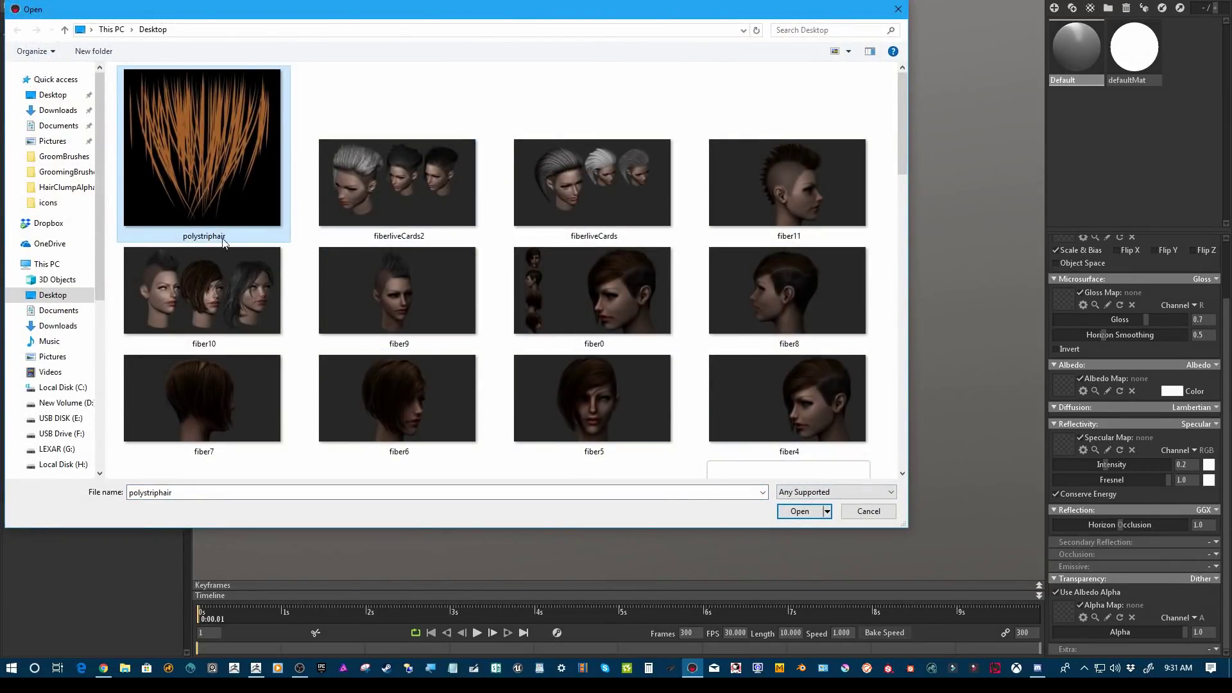
left_click(796, 507)
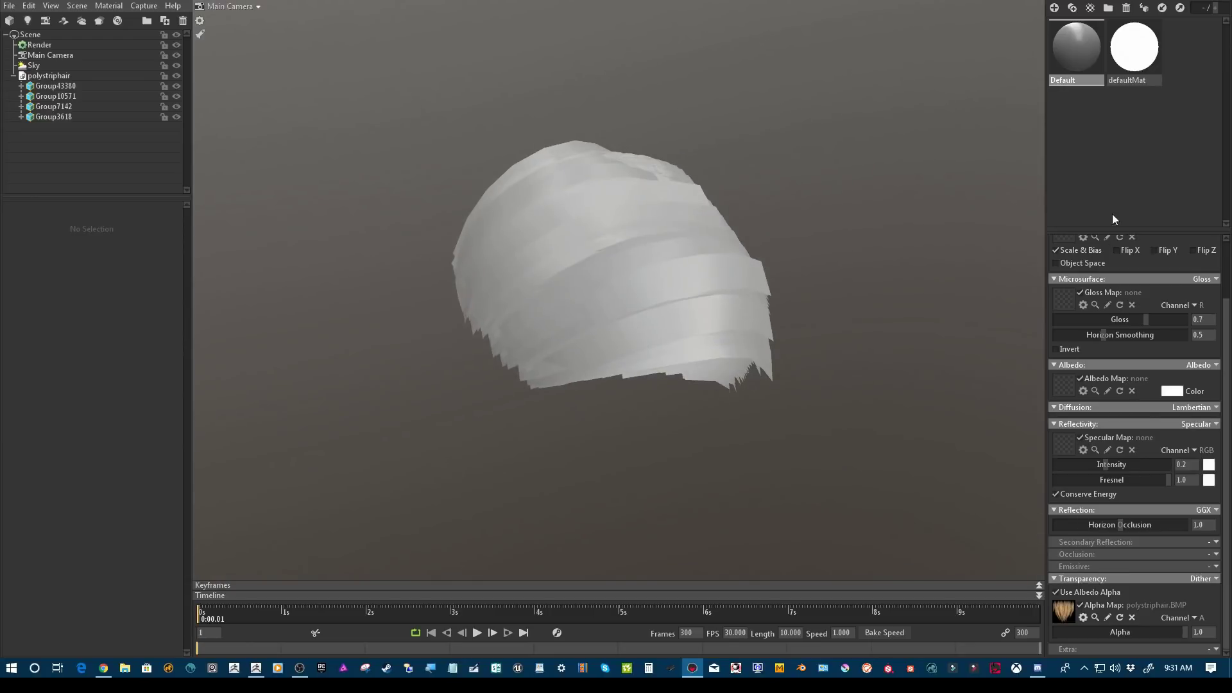
Step: Set the alpha map's channel to G in the Default material's transparency settings
left_click_drag(1163, 634, 1217, 635)
left_click(1163, 582)
left_click_drag(725, 255, 1057, 608)
scroll(649, 246, "up", 4)
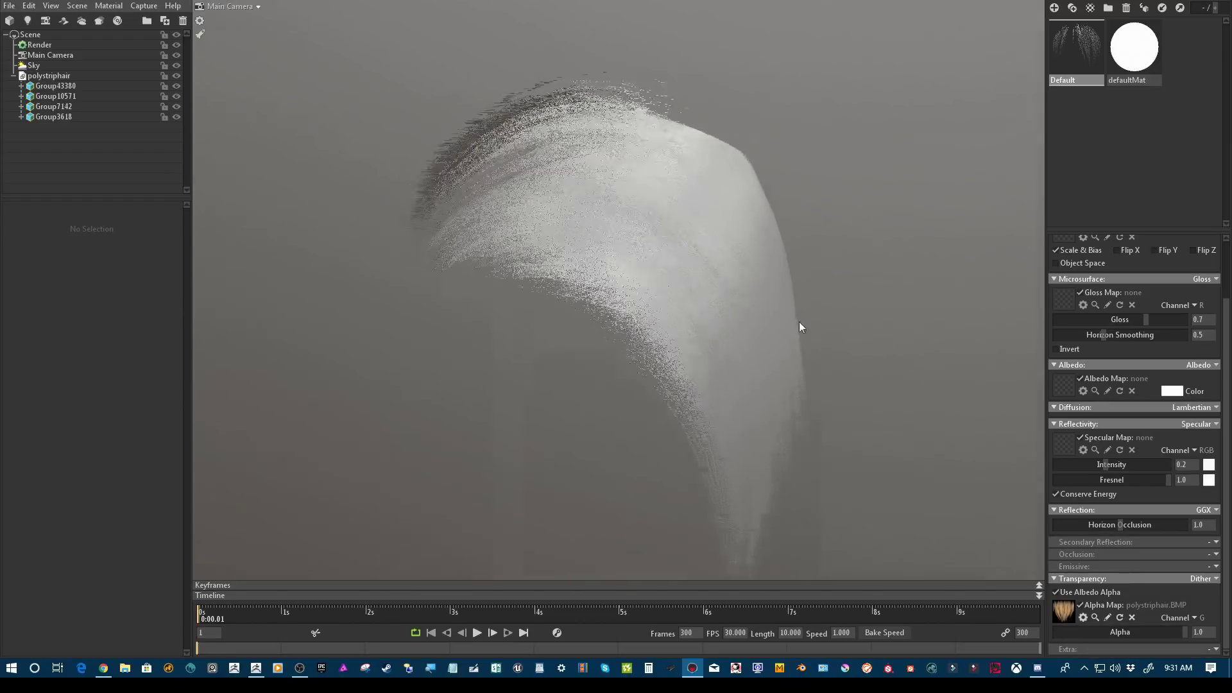
Step: Lower the hair material's gloss to 0.306
left_click_drag(800, 324, 860, 292)
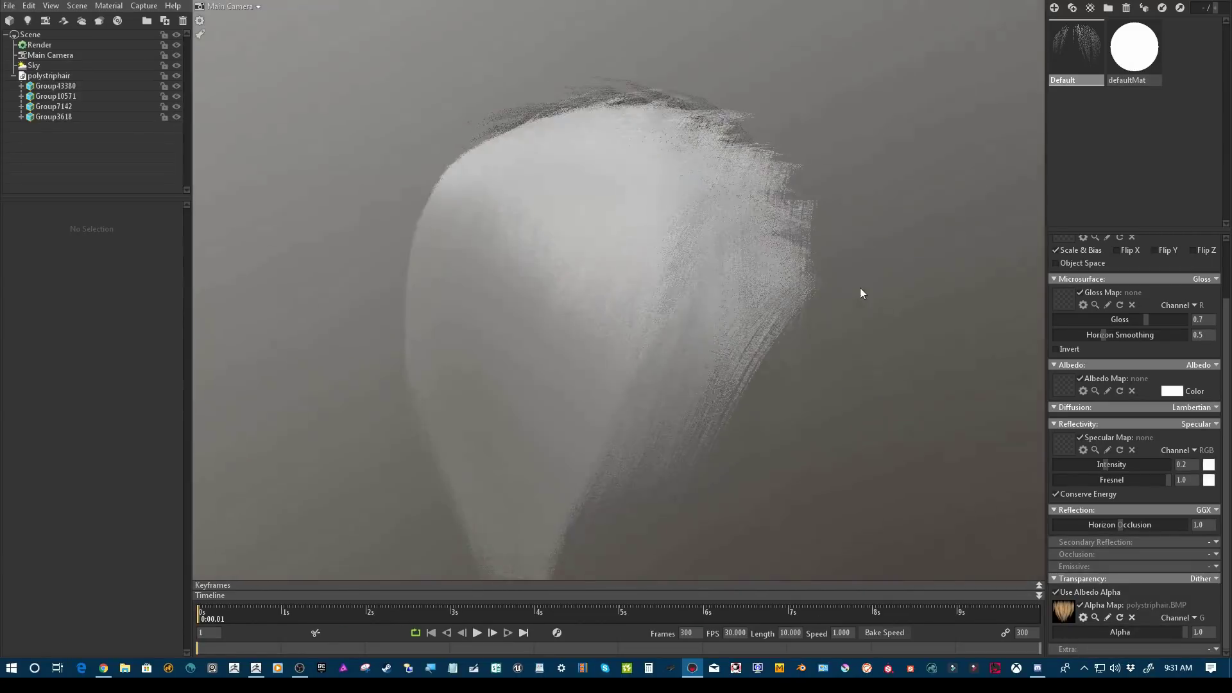
left_click_drag(898, 478, 1033, 334)
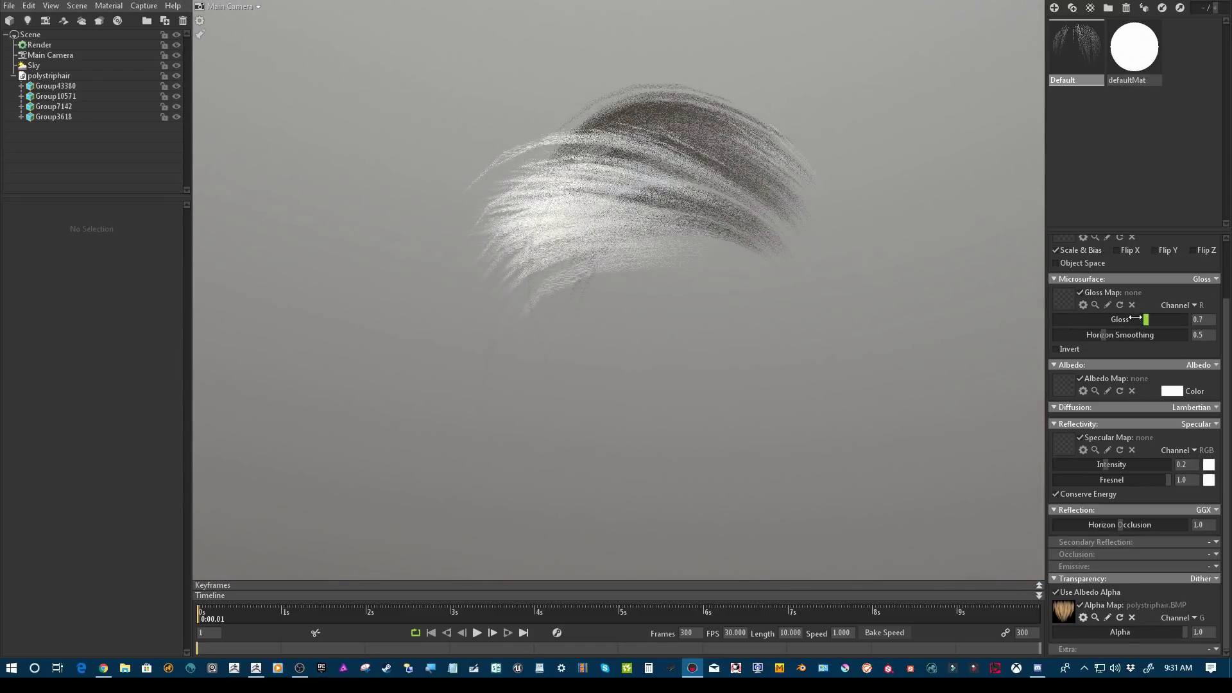
left_click_drag(1136, 318, 1070, 318)
left_click_drag(991, 309, 621, 206)
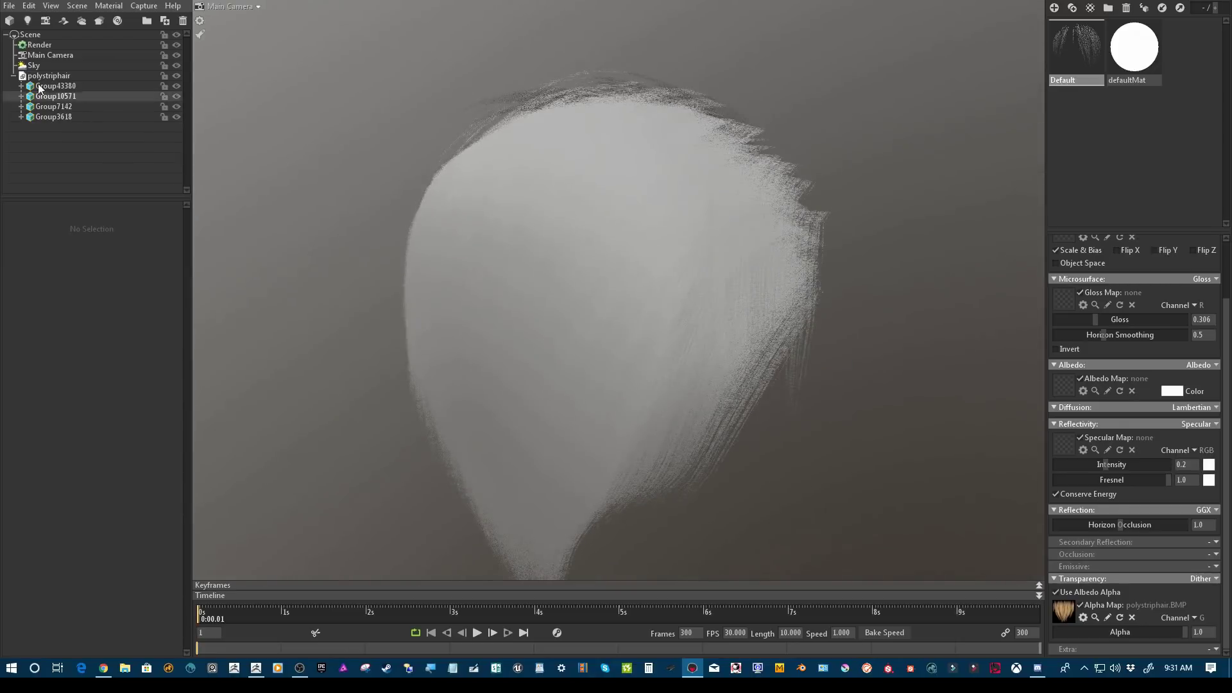
Step: Raise the sky light's brightness to 1.282 and set the backdrop mode to Color
left_click(33, 64)
left_click_drag(55, 241, 63, 268)
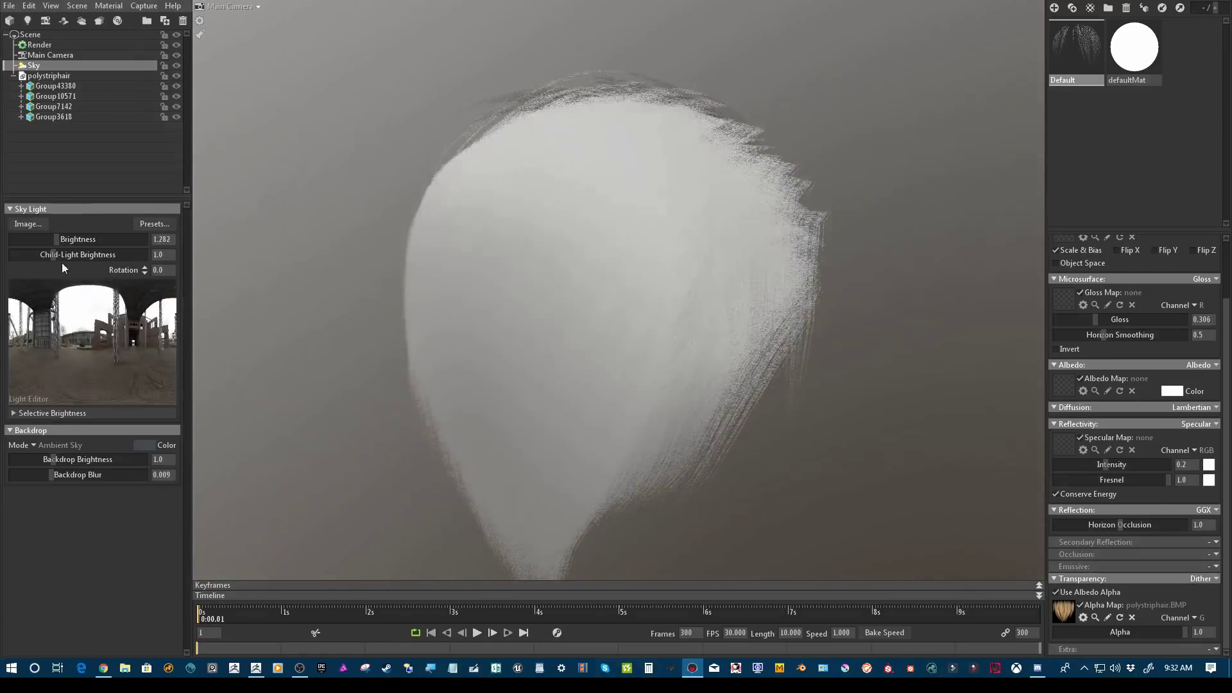
left_click(43, 445)
left_click(58, 456)
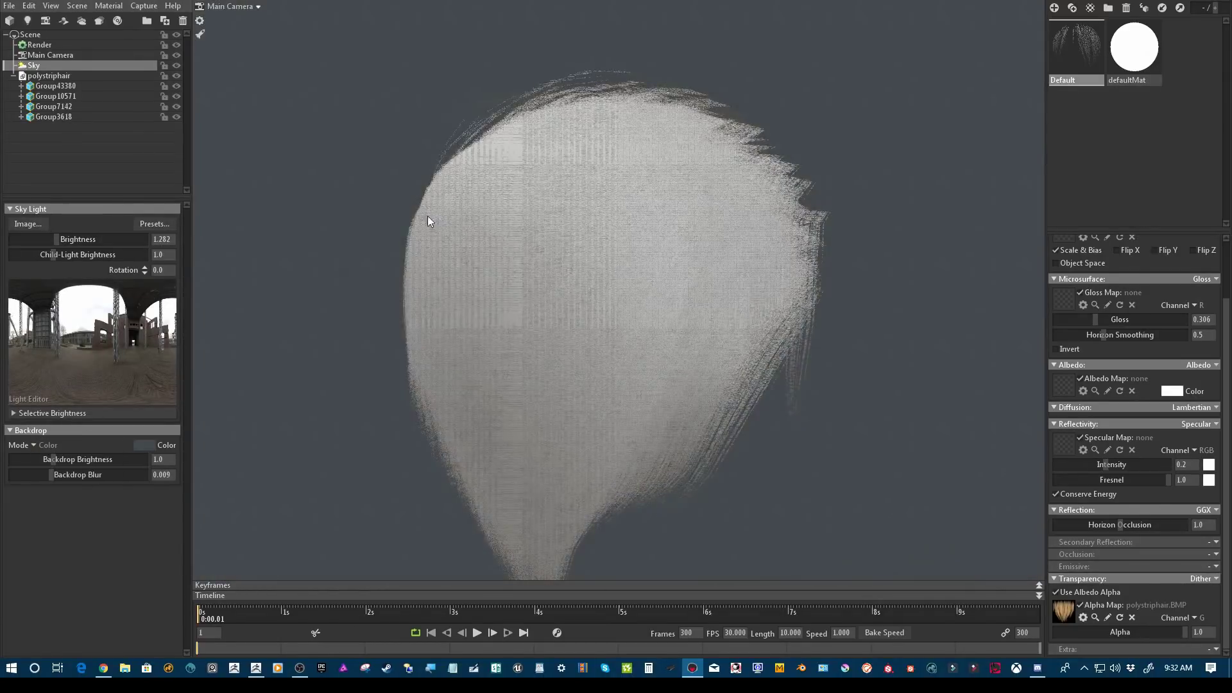
left_click_drag(427, 216, 865, 222)
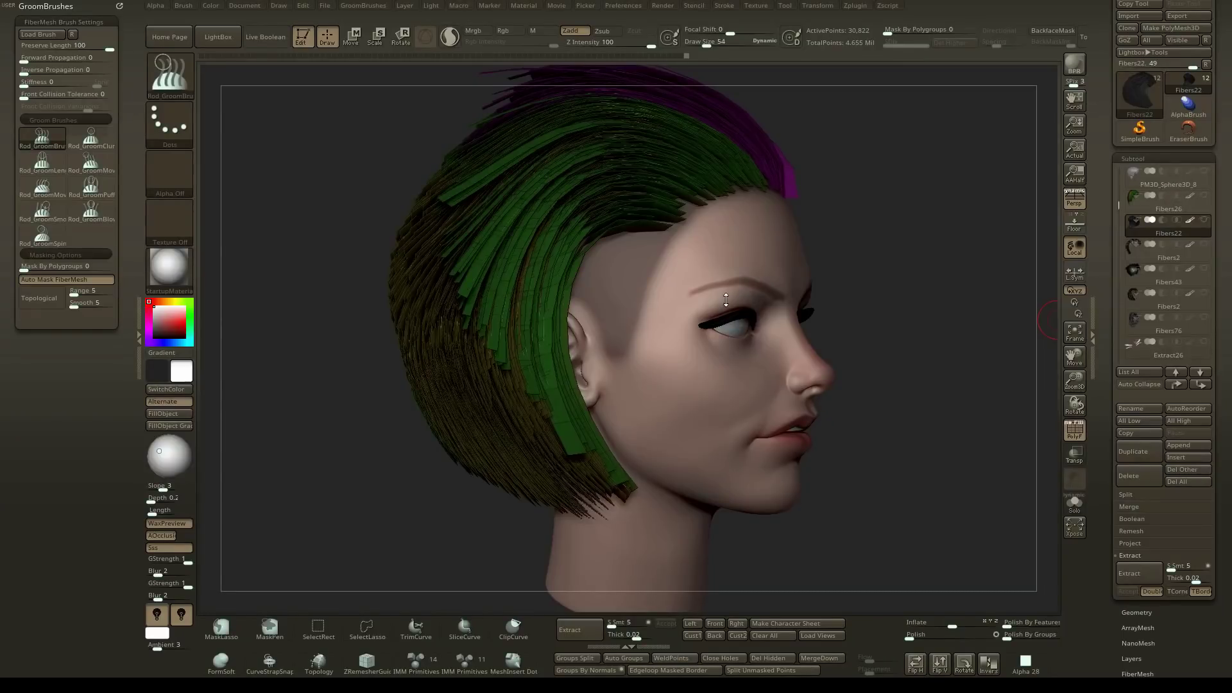
Step: Turn on FastPreview in the FiberMesh preview settings for the Fibers22 hair
left_click_drag(856, 276, 674, 304)
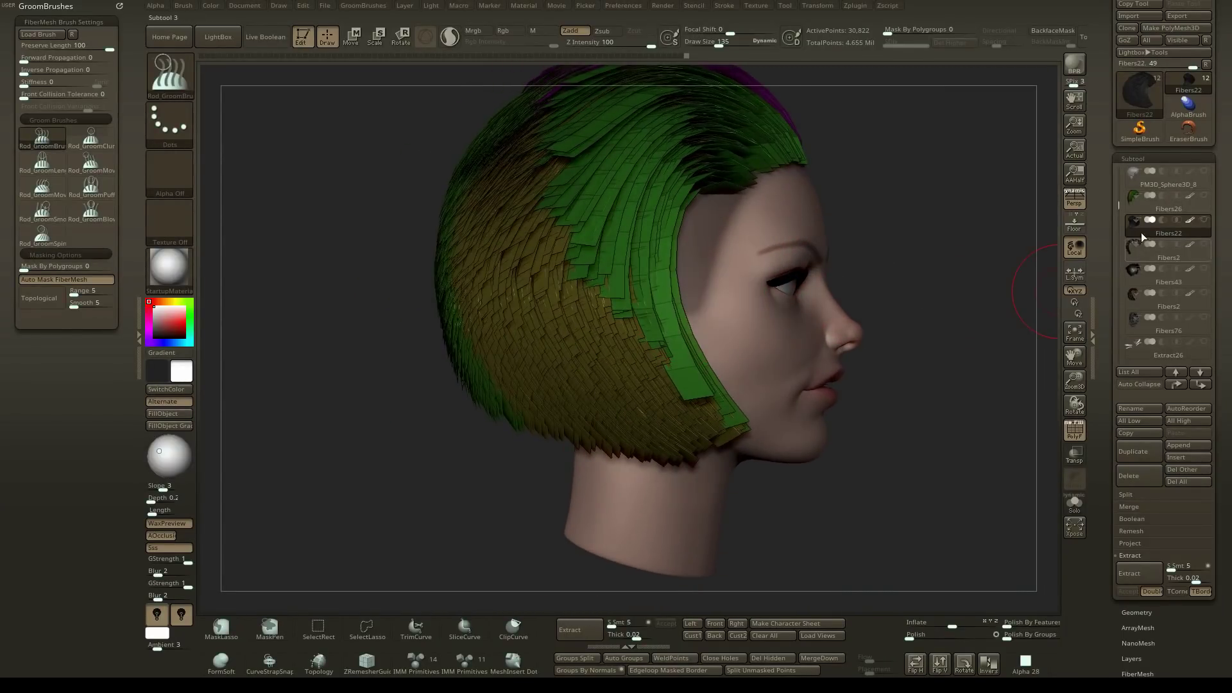
left_click(1136, 157)
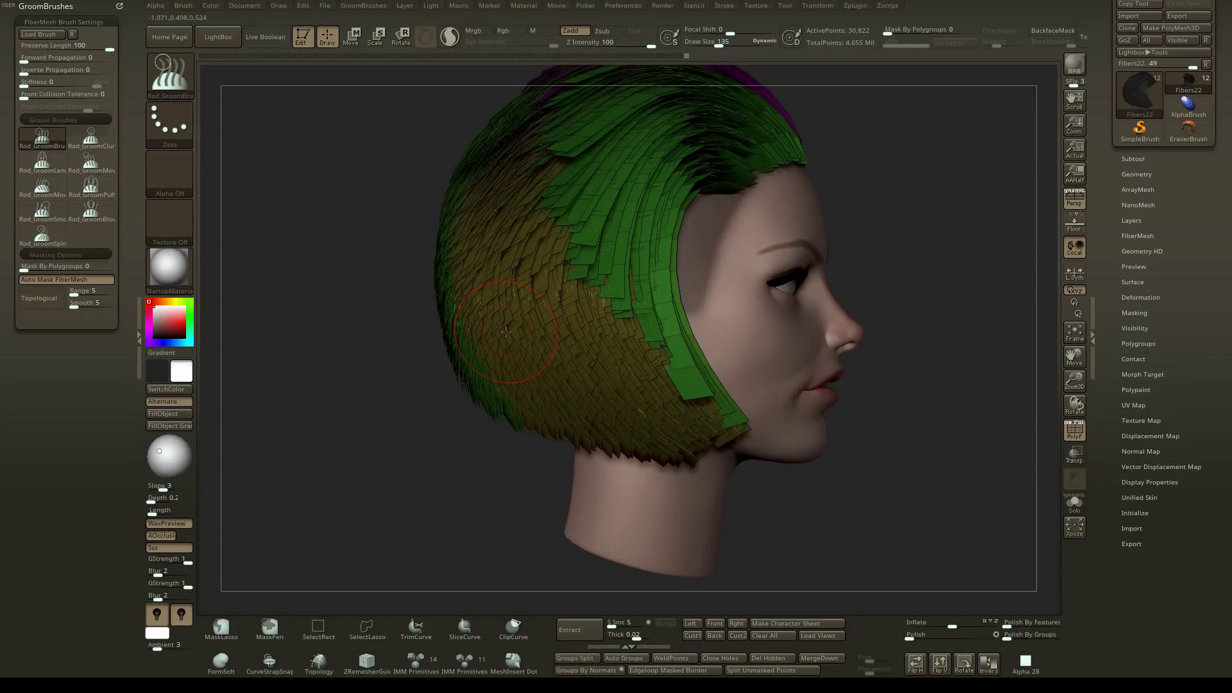
left_click(1138, 235)
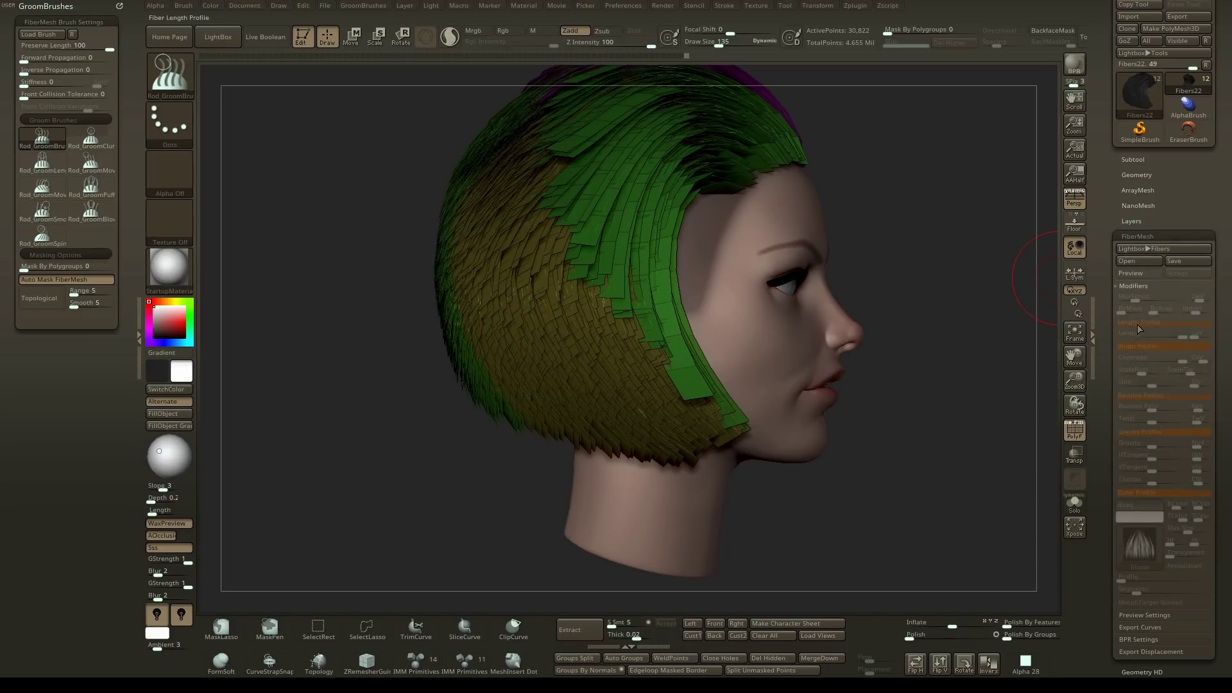
left_click_drag(1117, 300, 1134, 189)
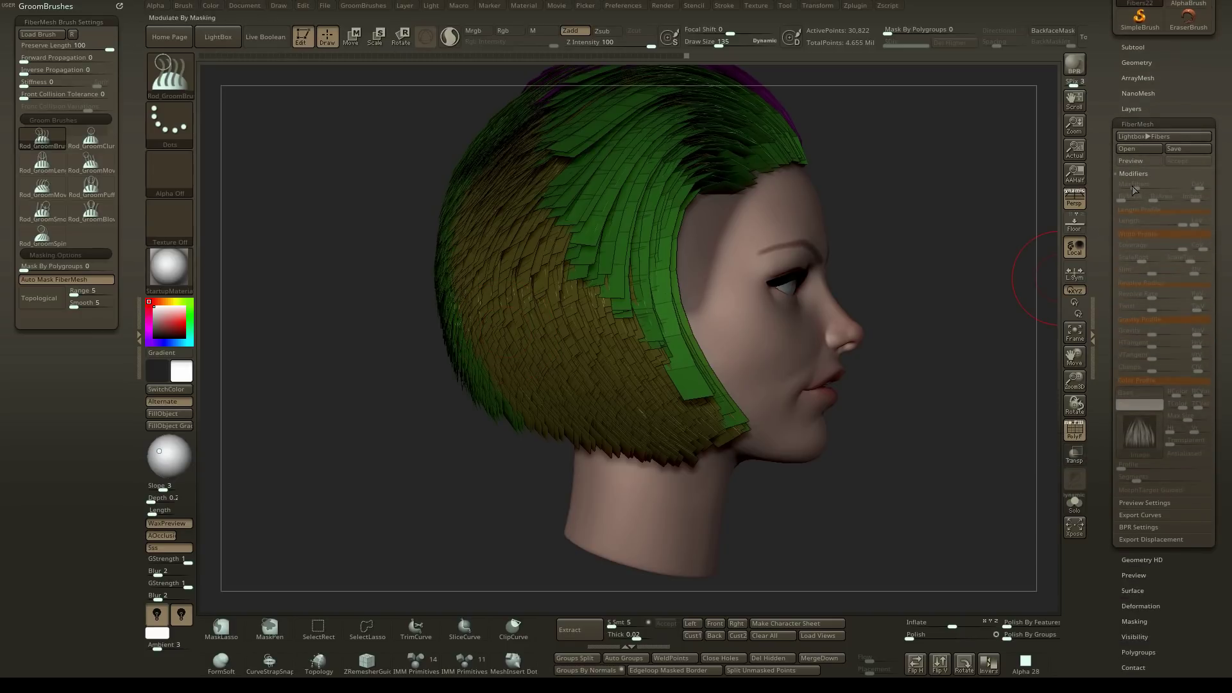
left_click(1149, 502)
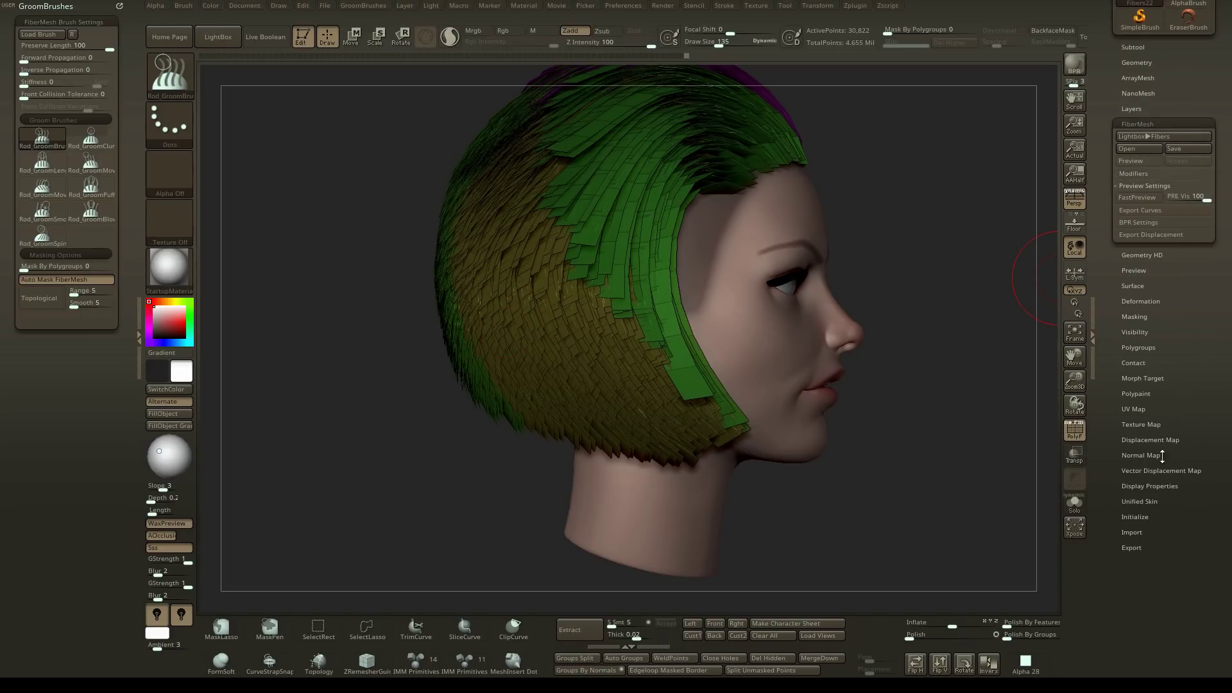
left_click(1138, 198)
Step: Choose the ClipCurve brush and try a sloping cut across the lower ends of the hair
key("ctrl+shift")
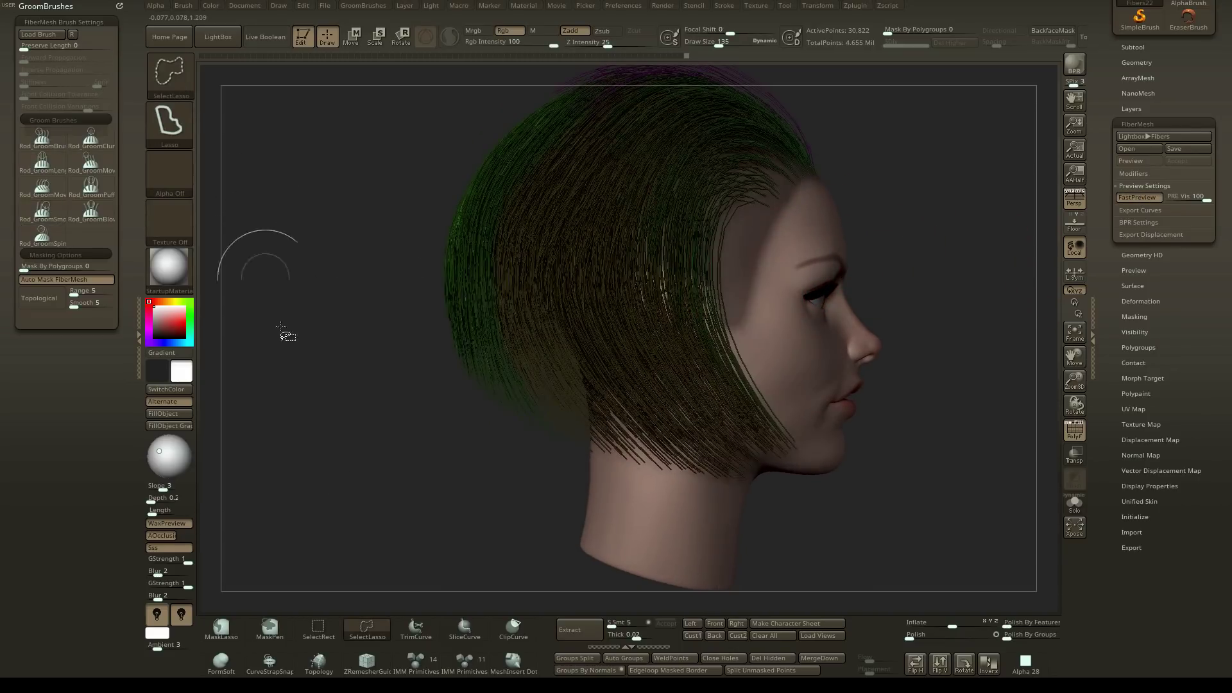
left_click(173, 72)
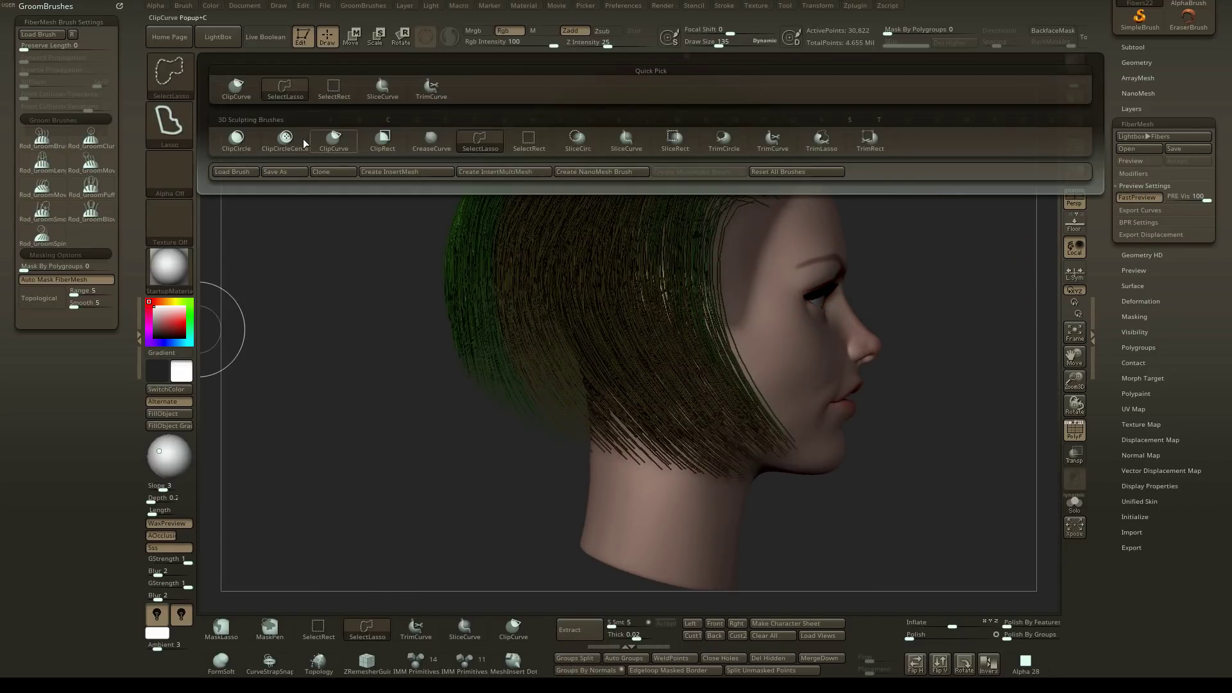
mouse_move(407, 316)
left_mouse_down("alt")
mouse_move(379, 264)
mouse_move(385, 289)
left_mouse_up("alt")
key("ctrl+shift")
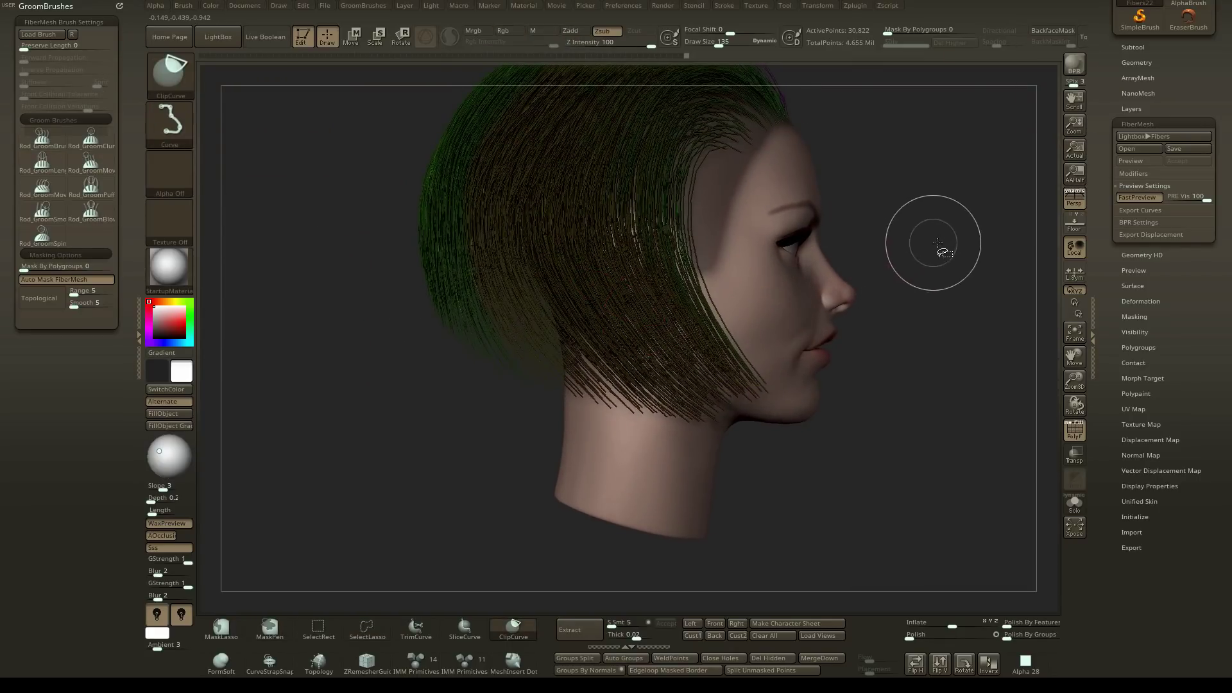
left_click_drag(956, 248, 310, 411, "ctrl+shift")
left_click_drag(598, 380, 633, 385, "ctrl+shift")
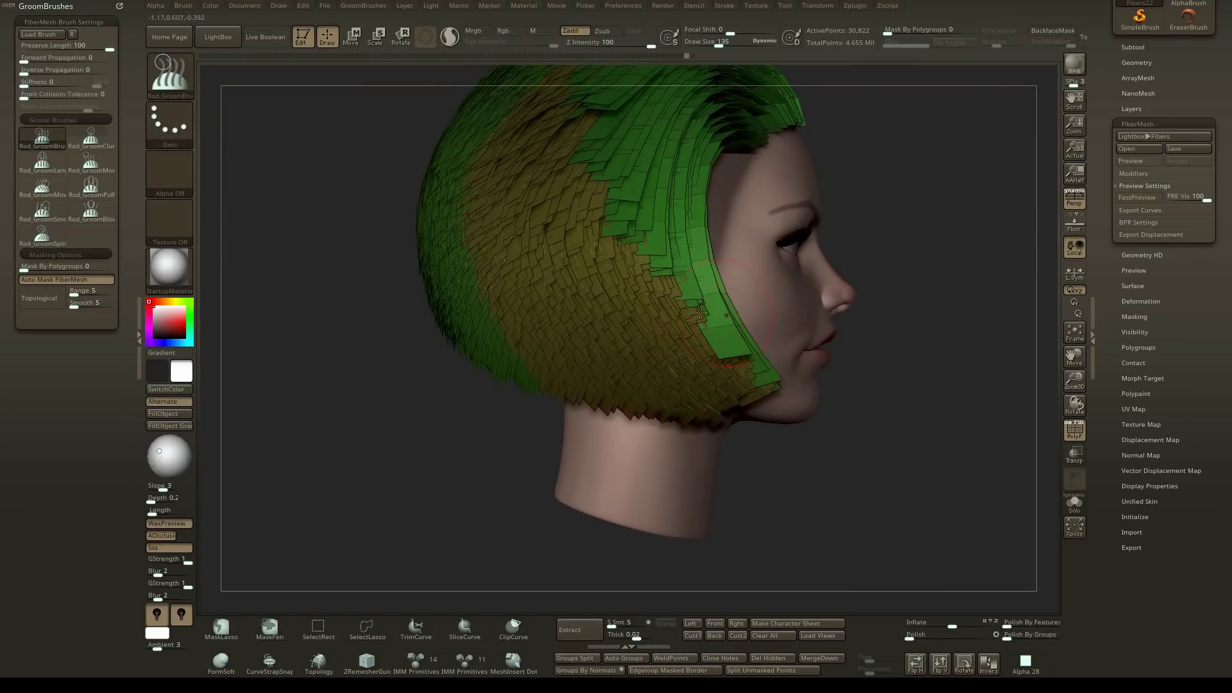
Step: Turn FastPreview back on and clip the hair straight across at ear level
left_click(1136, 196)
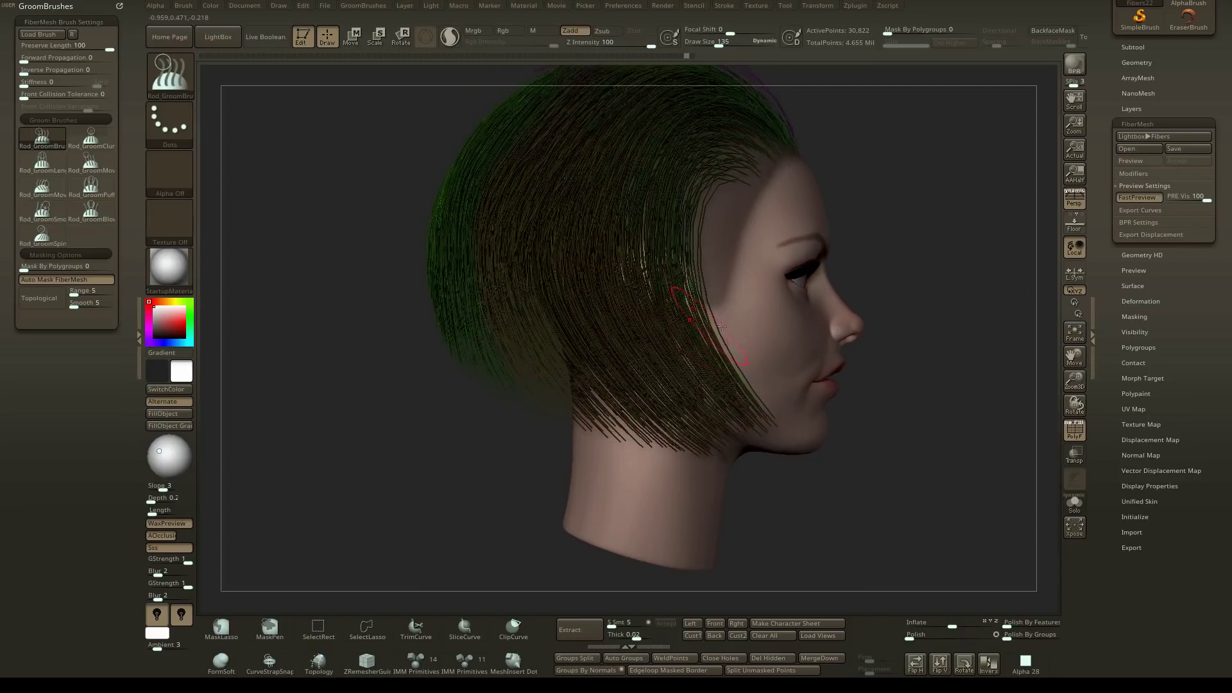
left_click_drag(935, 296, 250, 307, "ctrl+shift")
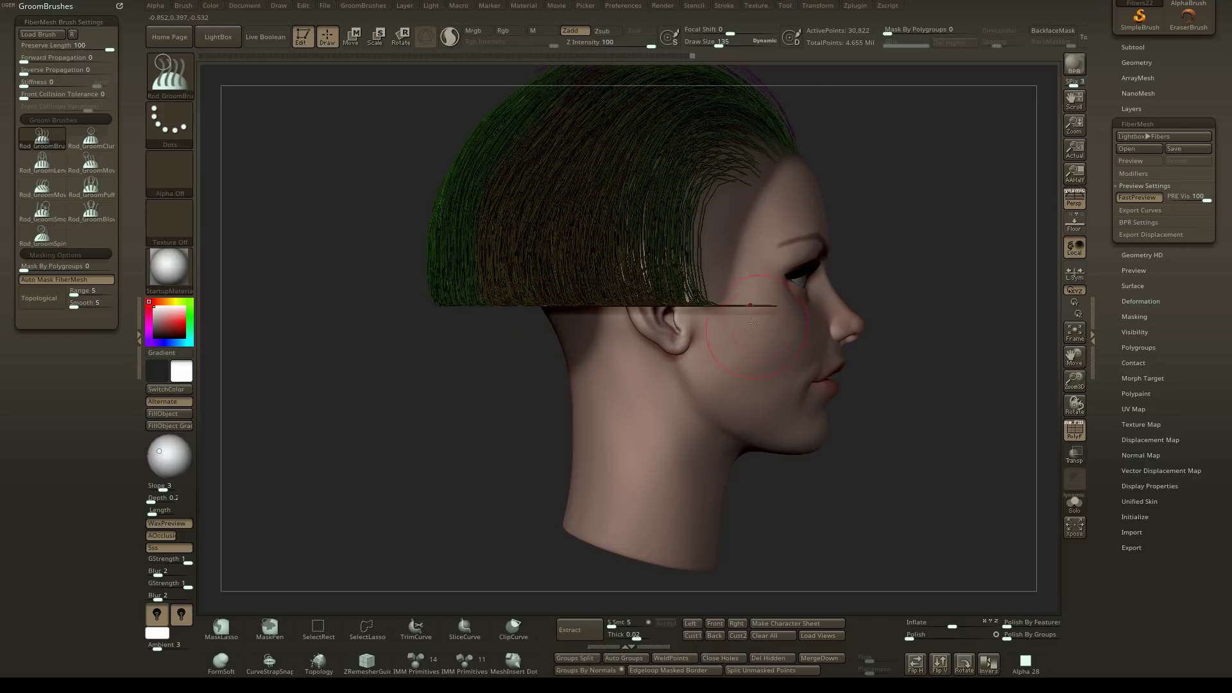
mouse_move(752, 323)
right_mouse_down()
mouse_move(725, 318)
mouse_move(712, 333)
mouse_move(732, 329)
right_mouse_up()
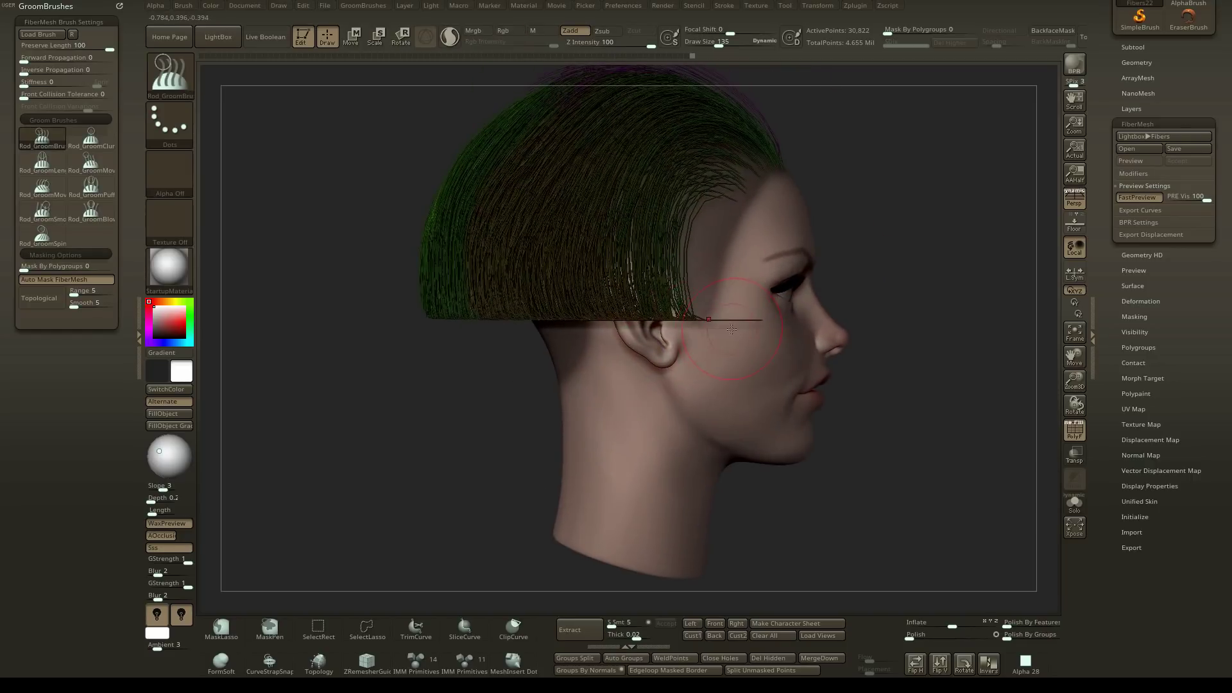
Step: Comb the clipped strands down past the ear and the back of the head with the groom brush, enlarging its draw size to 348
key("s")
left_click_drag(572, 352, 594, 351)
left_click_drag(632, 276, 686, 372)
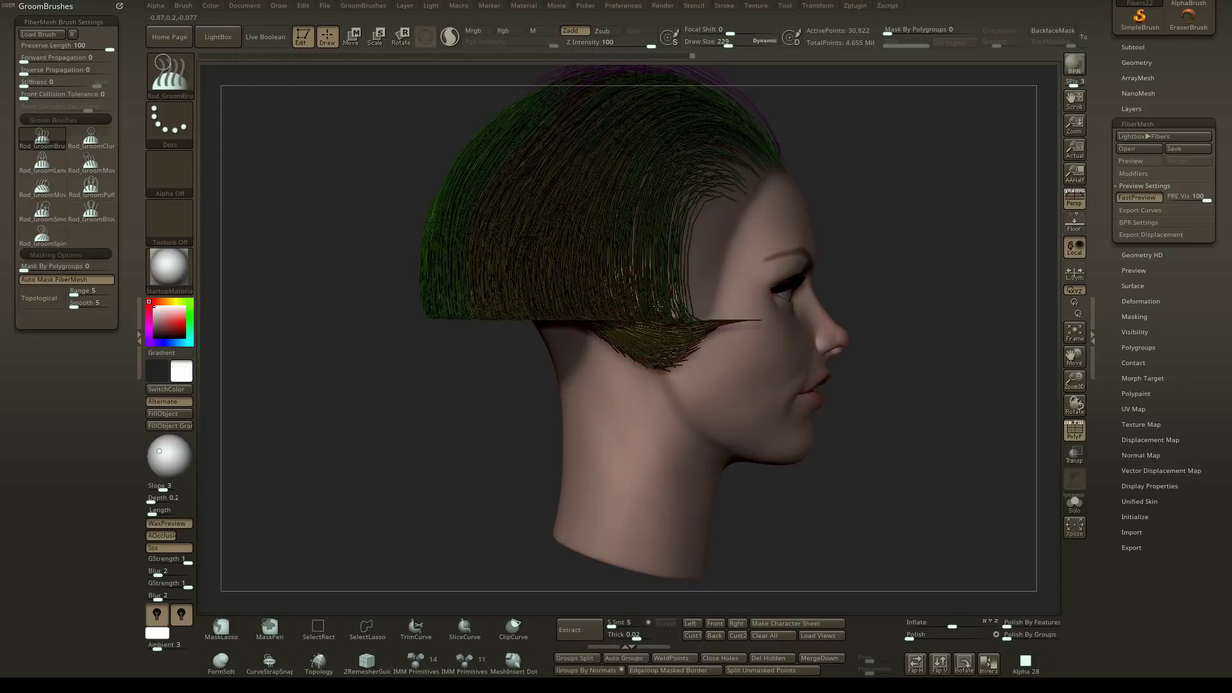
left_click_drag(635, 308, 670, 411)
key("s")
left_click_drag(609, 378, 632, 378)
left_click_drag(597, 308, 676, 469)
mouse_move(613, 279)
left_mouse_down()
mouse_move(603, 417)
mouse_move(523, 476)
left_mouse_up()
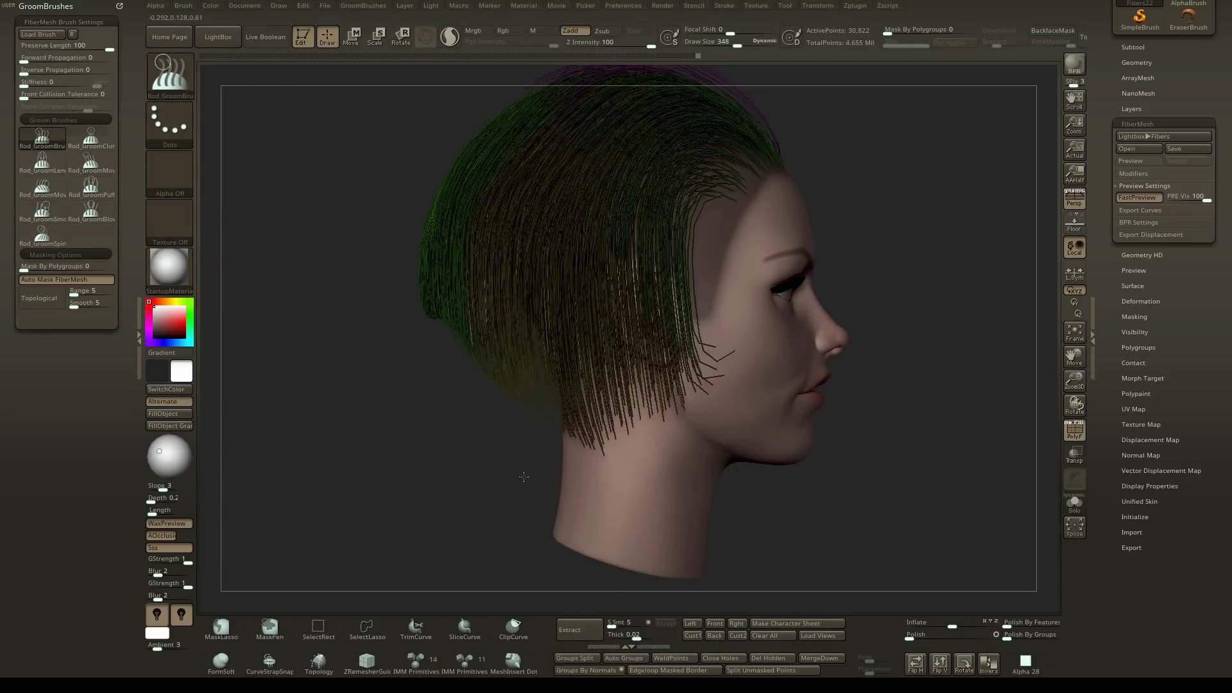
left_click_drag(506, 308, 442, 452)
left_click_drag(619, 333, 659, 441)
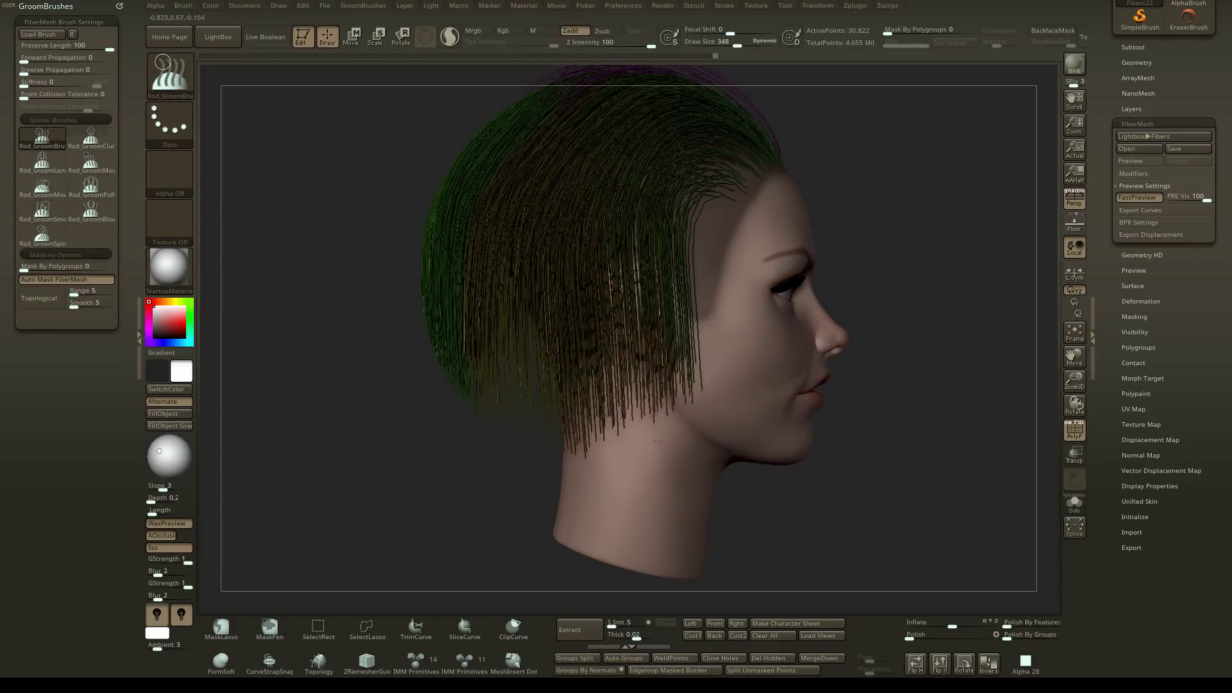
Step: Set the draw size to 236 and trim the combed-down strands to an even edge over the ear
key("s")
left_click_drag(637, 347, 627, 346)
key("ctrl+shift")
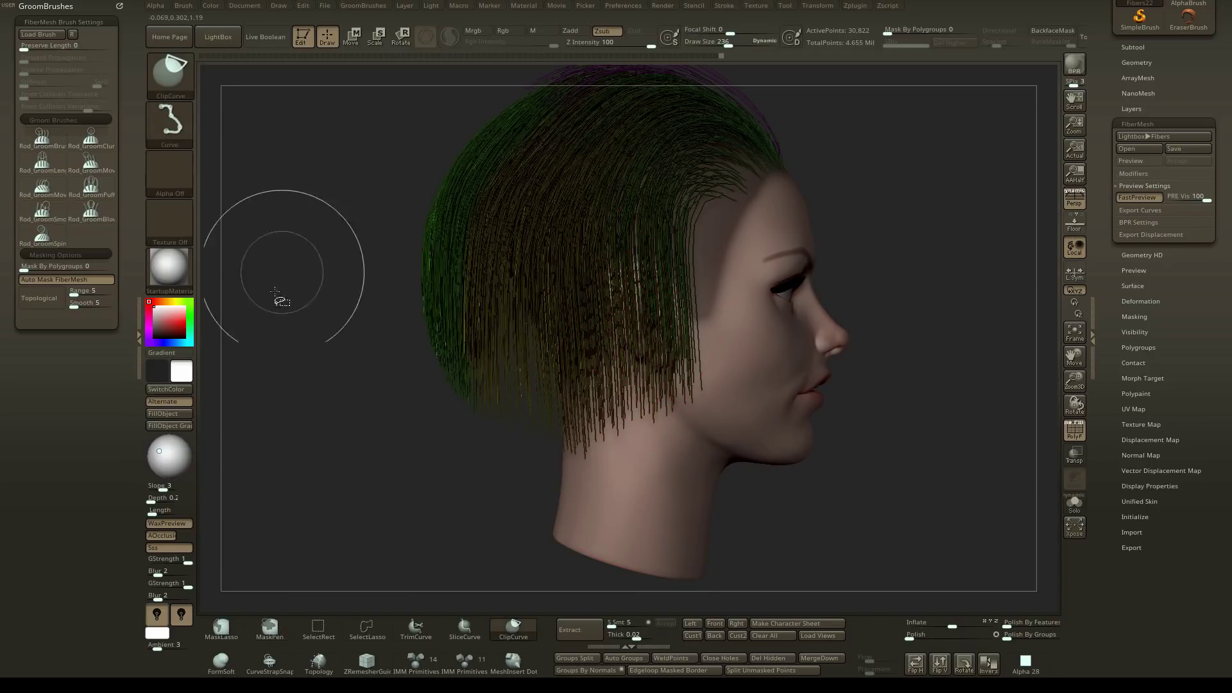
mouse_move(729, 306)
left_mouse_down("ctrl+shift")
mouse_move(412, 306)
mouse_move(314, 327)
left_mouse_up("ctrl+shift")
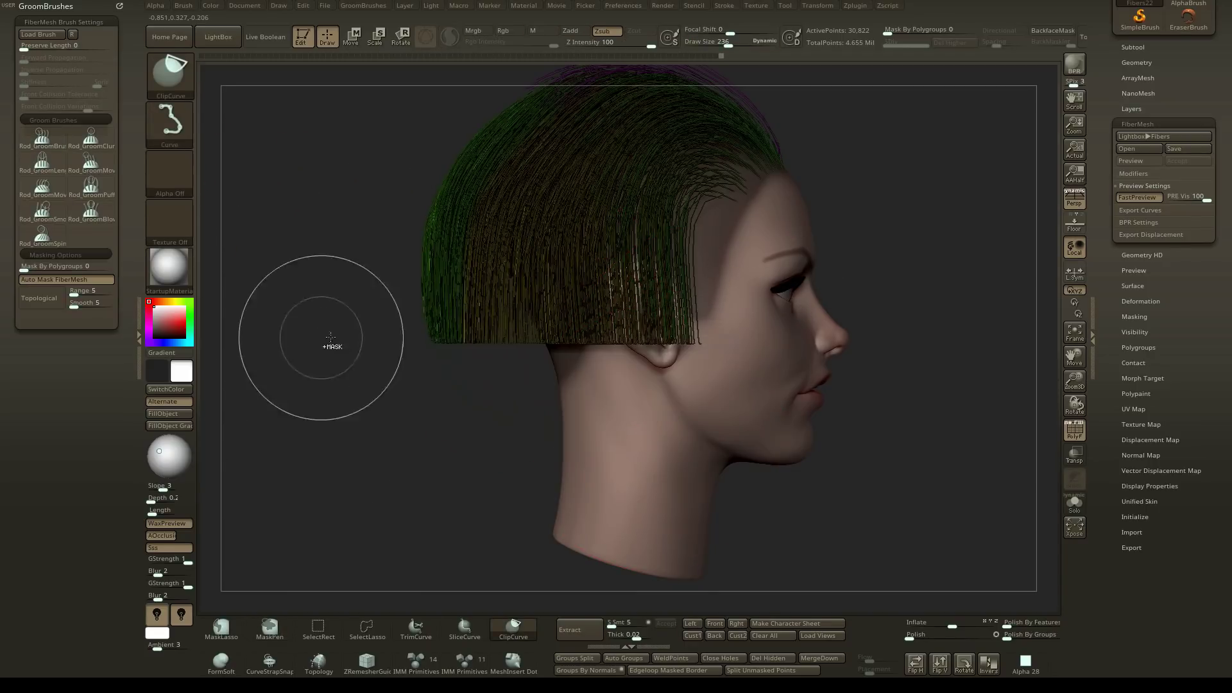
right_click_drag(603, 321, 658, 327)
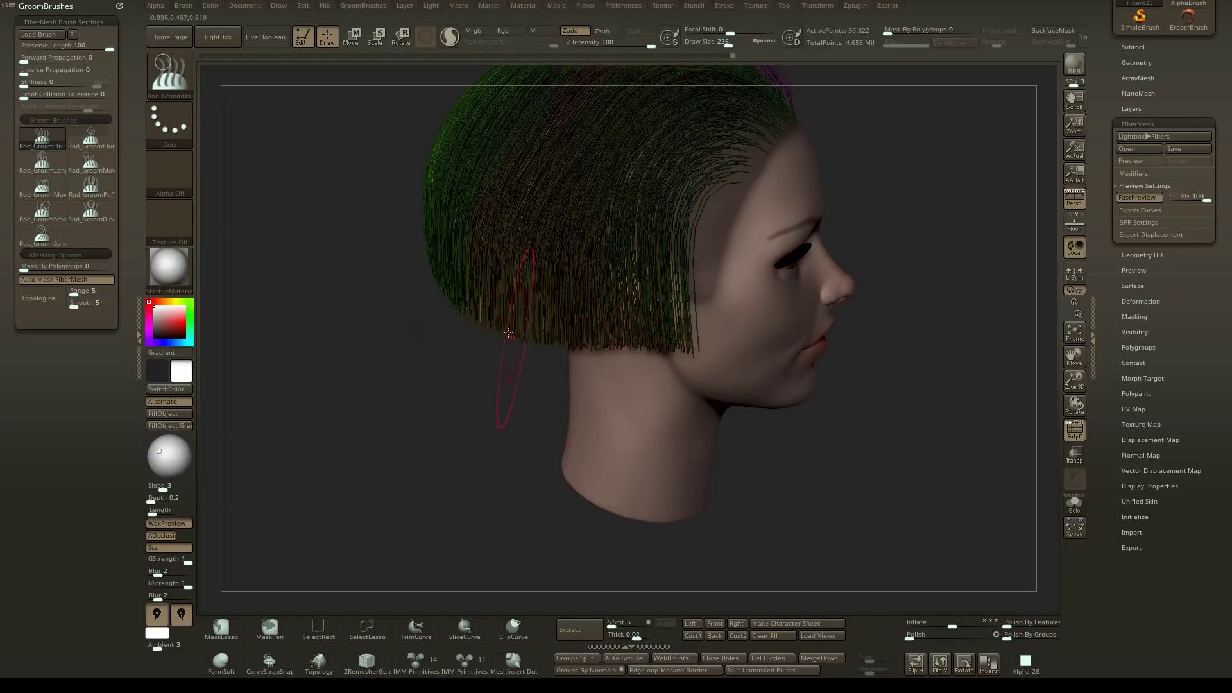
right_click_drag(564, 321, 500, 312)
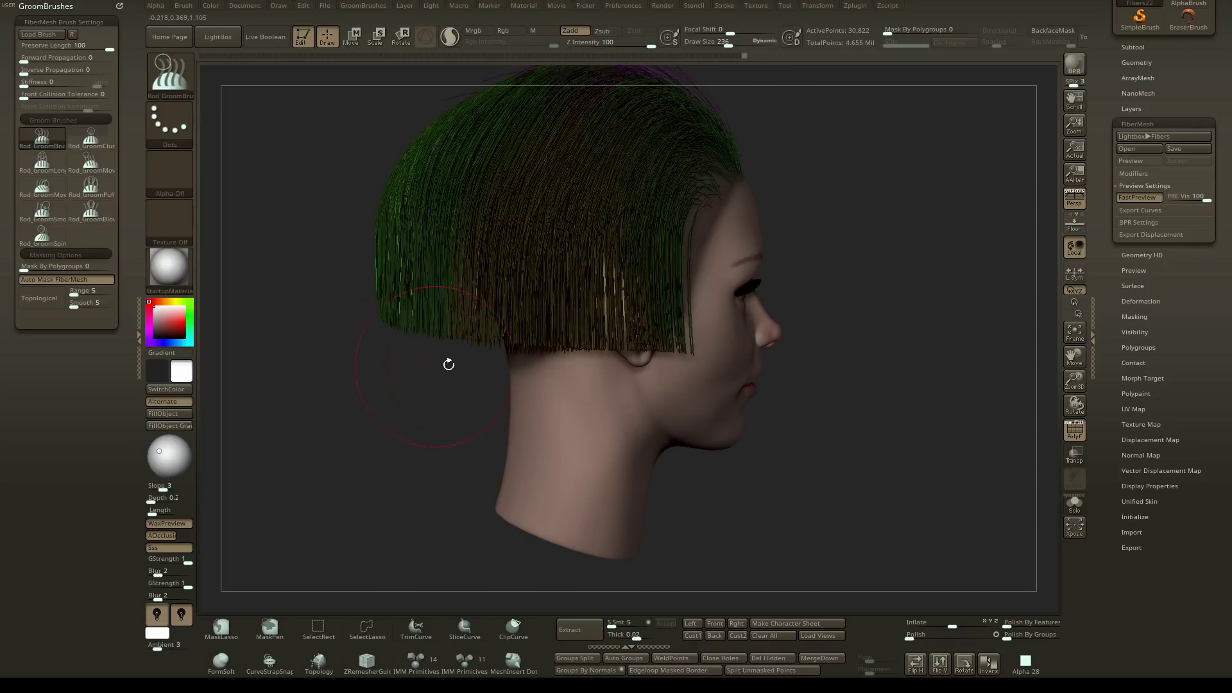
mouse_move(449, 359)
right_mouse_down()
mouse_move(648, 335)
mouse_move(649, 274)
mouse_move(663, 329)
right_mouse_up()
mouse_move(640, 321)
right_mouse_down()
mouse_move(632, 329)
mouse_move(660, 309)
right_mouse_up()
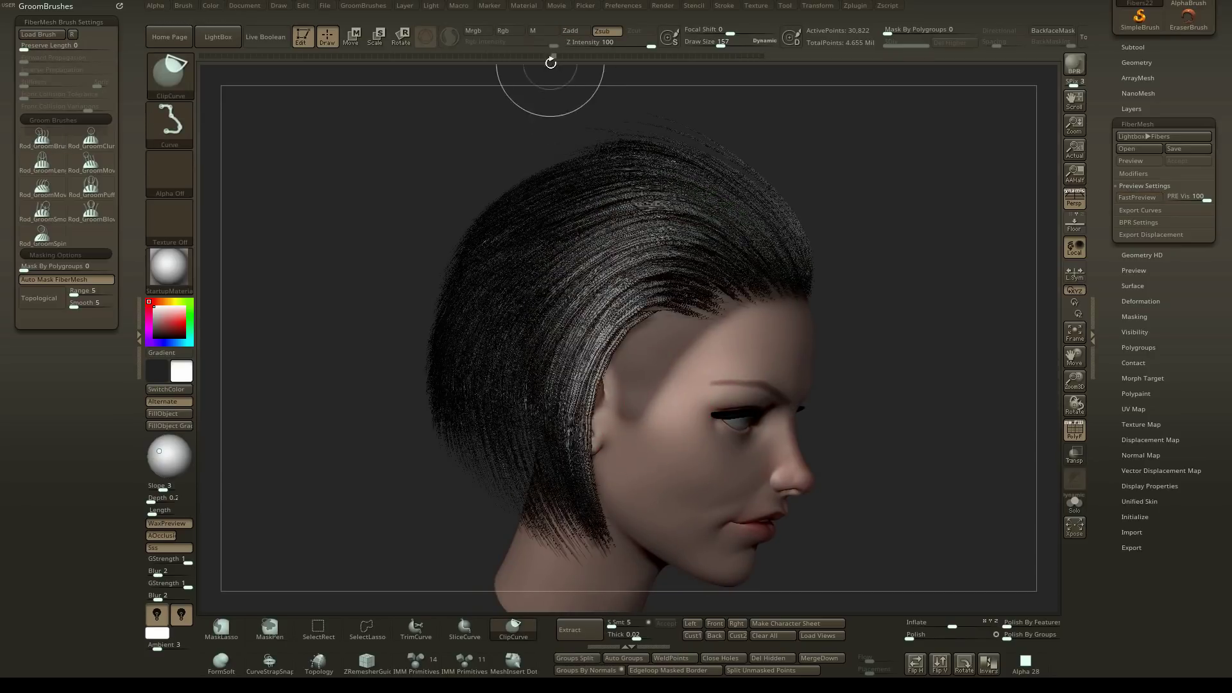
Step: Compare earlier and later states of the textured hair in the undo history and return to the latest state
key("ctrl")
key("ctrl+z")
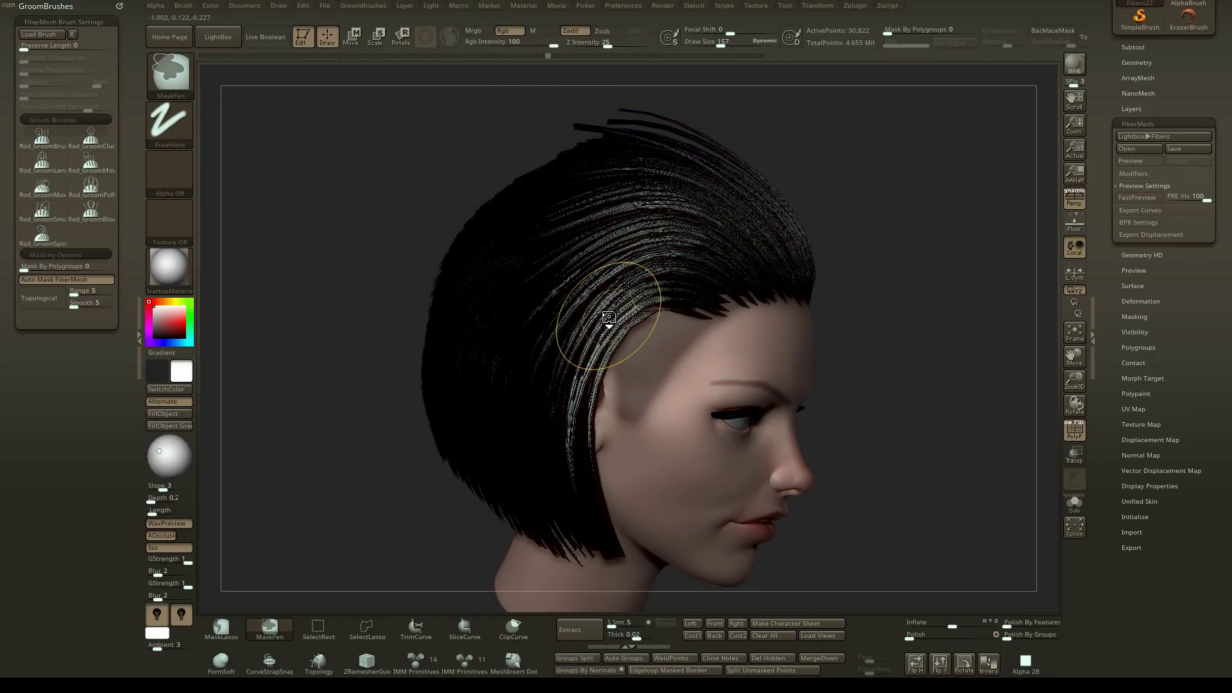
key("ctrl+shift+z")
key("ctrl+shift+z")
key("ctrl+shift+z")
key("ctrl+shift+z")
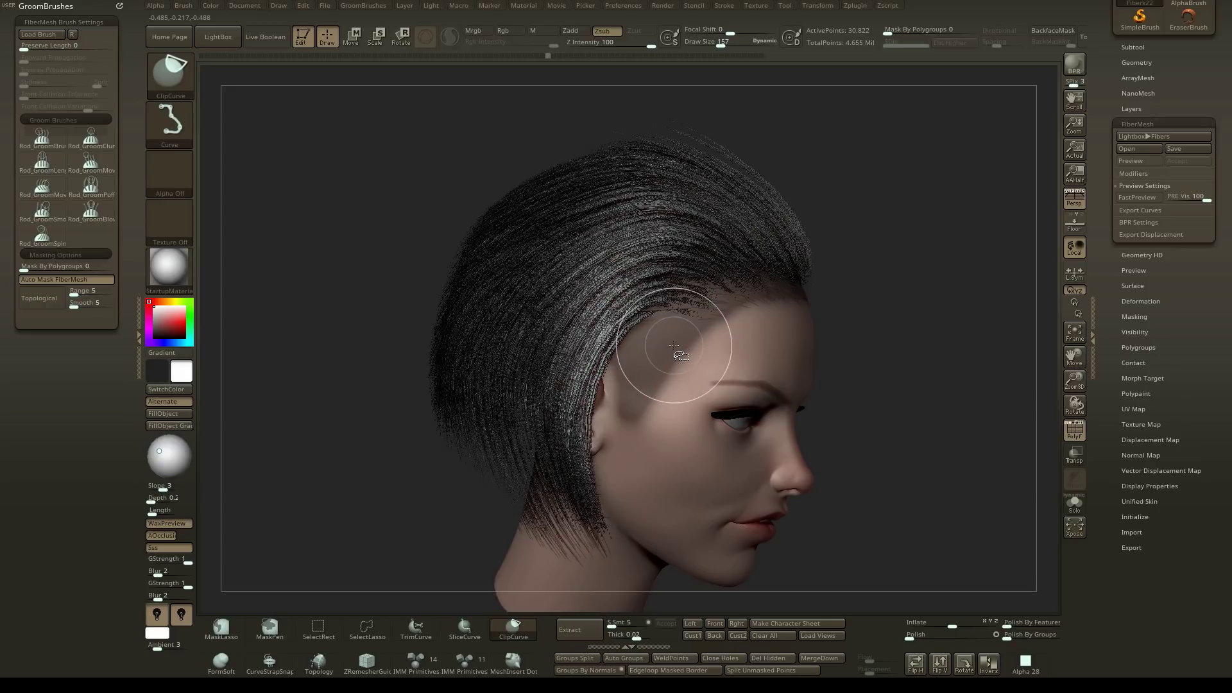
key("ctrl+z")
key("ctrl+z")
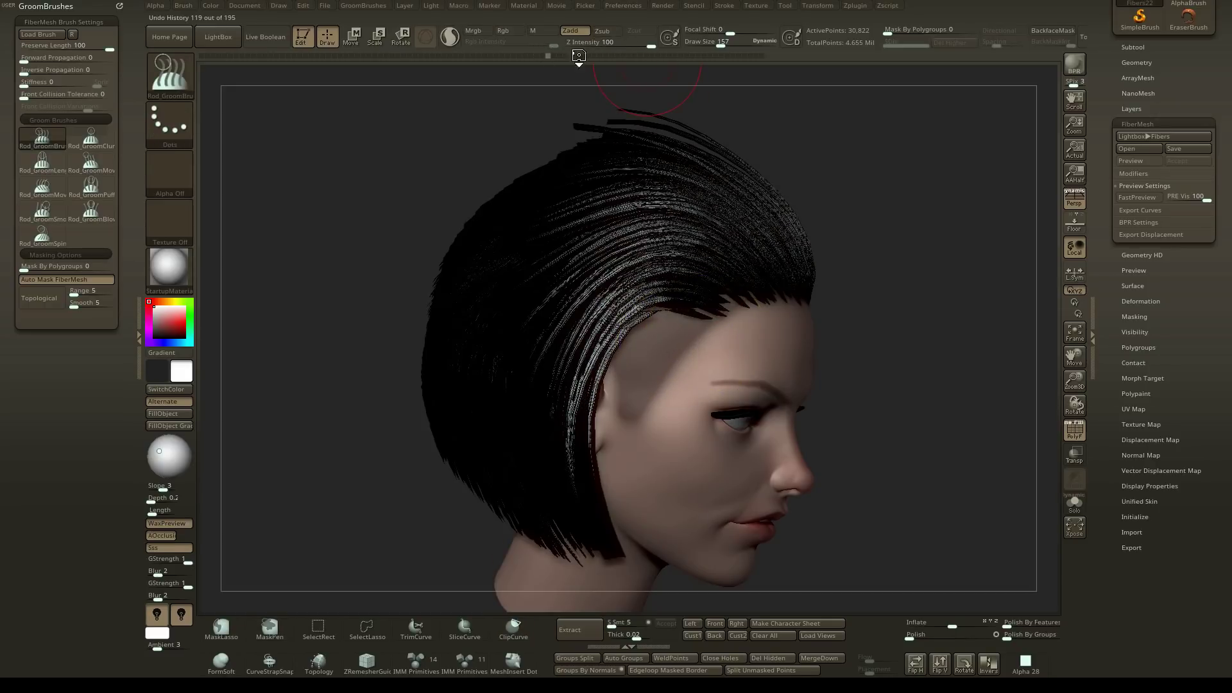
left_click(763, 56)
Step: Comb the isolated front hair section back over the side of the head with the groom brush at draw size 394
left_click_drag(738, 115, 574, 268)
right_click_drag(585, 282, 629, 279)
key("bracketright")
left_click_drag(629, 279, 577, 324)
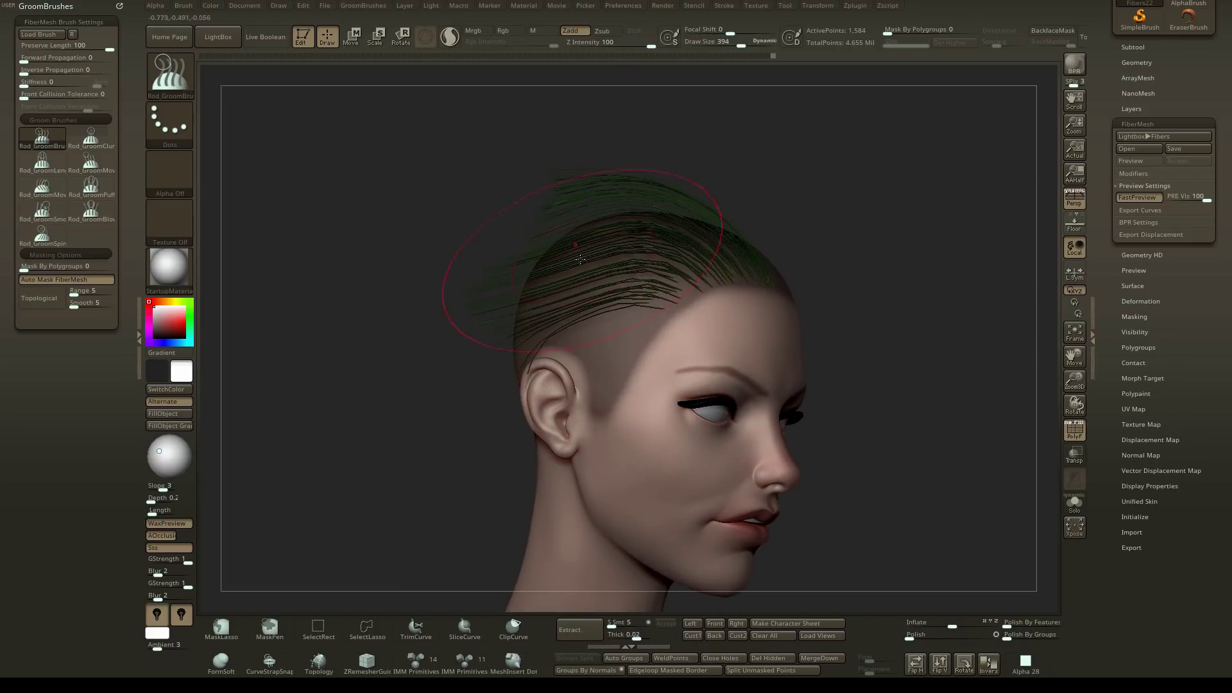
Step: Clip the back ends of the isolated front section with steep cuts above the ear
mouse_move(578, 422)
left_mouse_down("ctrl+shift")
mouse_move(557, 131)
mouse_move(524, 146)
left_mouse_up("ctrl+shift")
right_click_drag(497, 229, 598, 282)
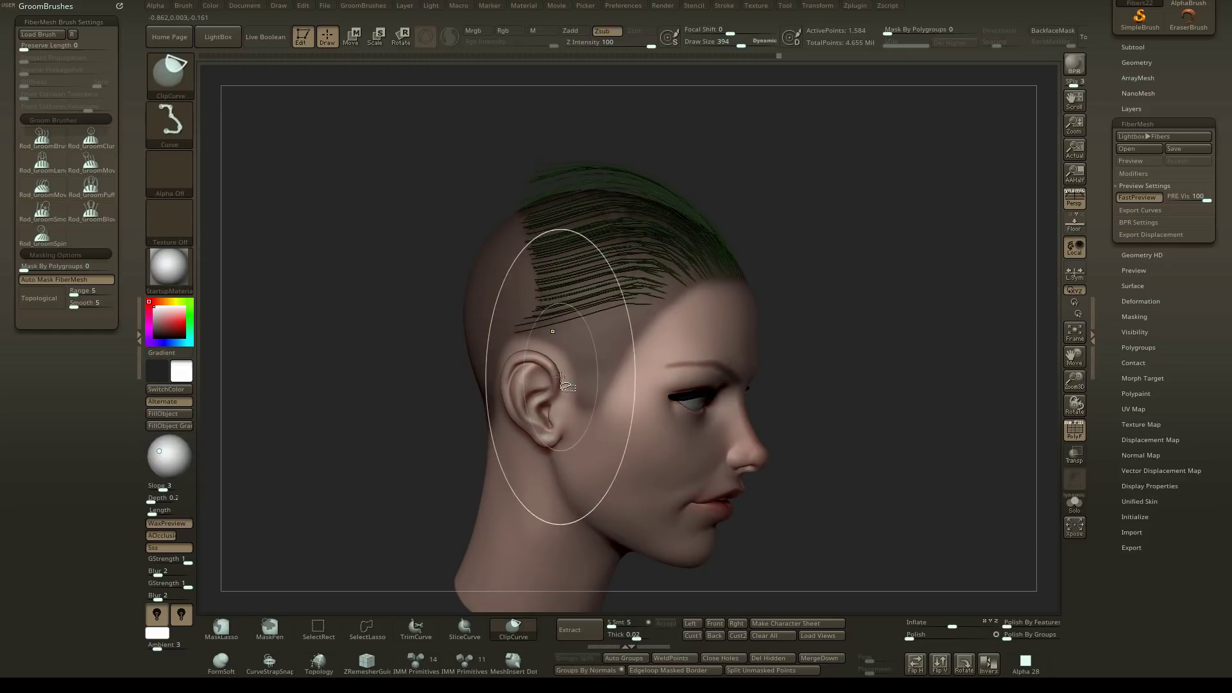
left_click_drag(563, 379, 517, 218, "ctrl+shift")
Step: Comb the trimmed strands of the front section back along the side of the head
left_click_drag(563, 267, 553, 237)
right_click_drag(552, 237, 556, 270)
left_click_drag(563, 259, 533, 276)
right_click_drag(539, 282, 518, 255)
left_click_drag(518, 255, 596, 292)
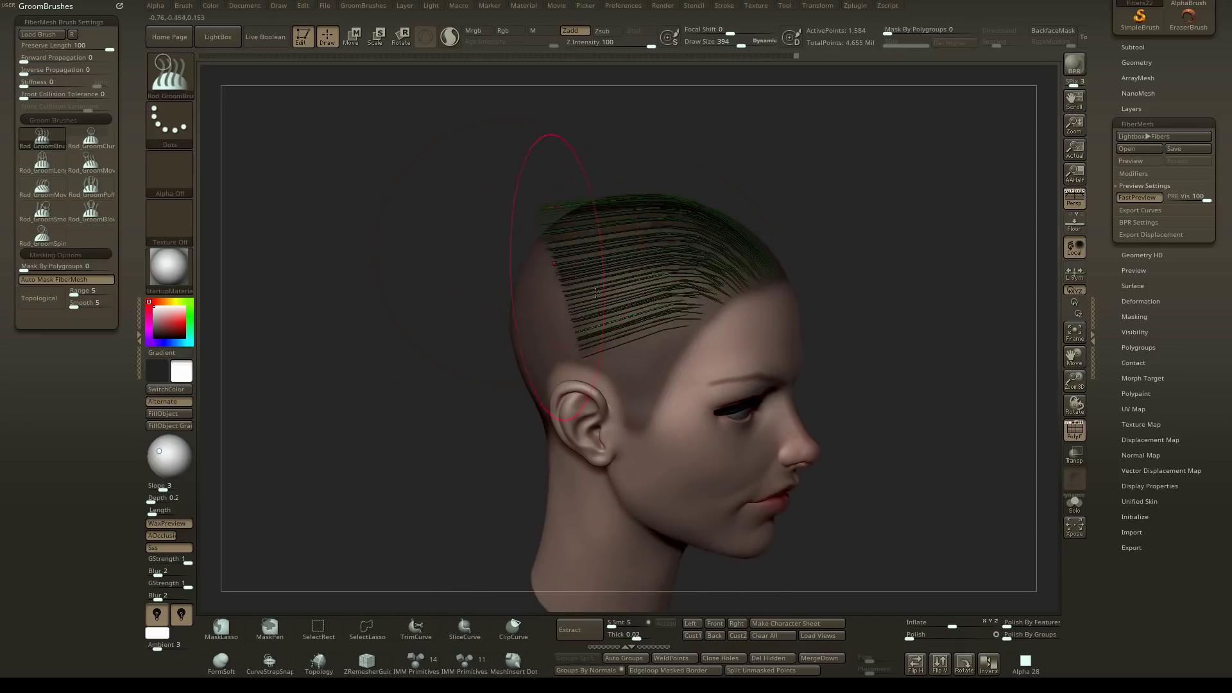
Step: Turn off FastPreview and show the hidden hair sections again
left_click(1141, 199)
mouse_move(847, 234)
left_mouse_down()
mouse_move(855, 304)
mouse_move(856, 247)
left_mouse_up()
key("s")
left_click_drag(644, 277, 628, 277)
mouse_move(686, 234)
right_mouse_down()
mouse_move(648, 259)
mouse_move(700, 241)
right_mouse_up()
left_click_drag(1110, 314, 1108, 241)
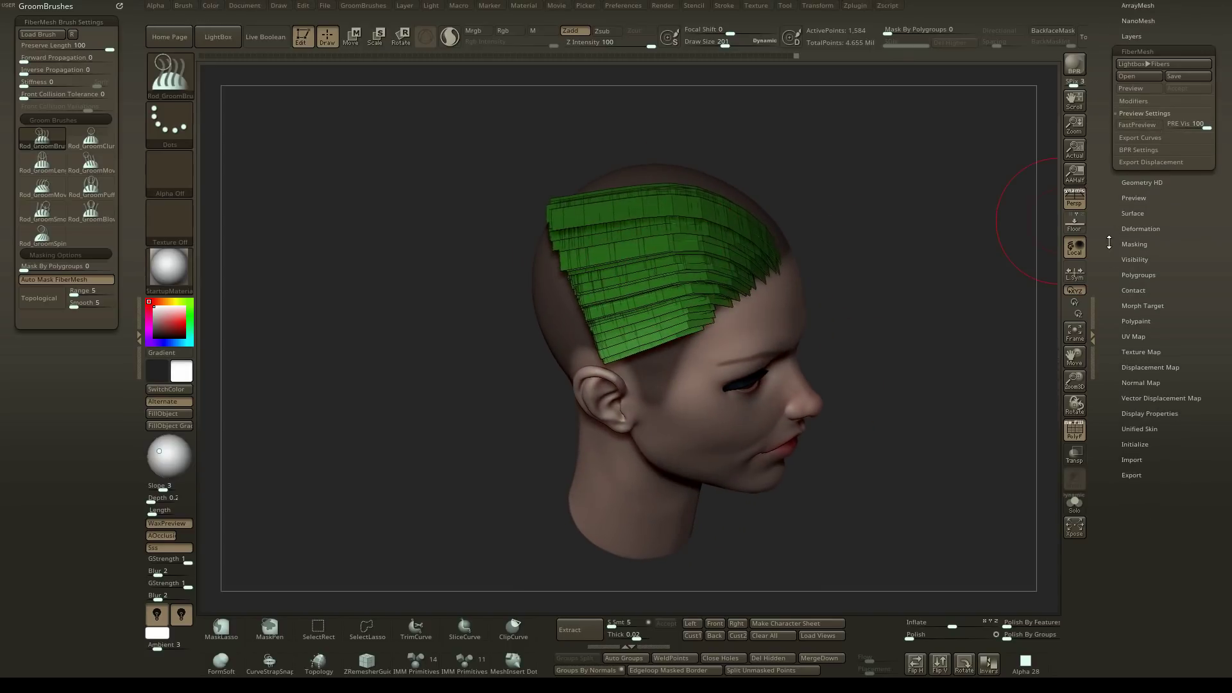
left_click(919, 251, "ctrl+shift")
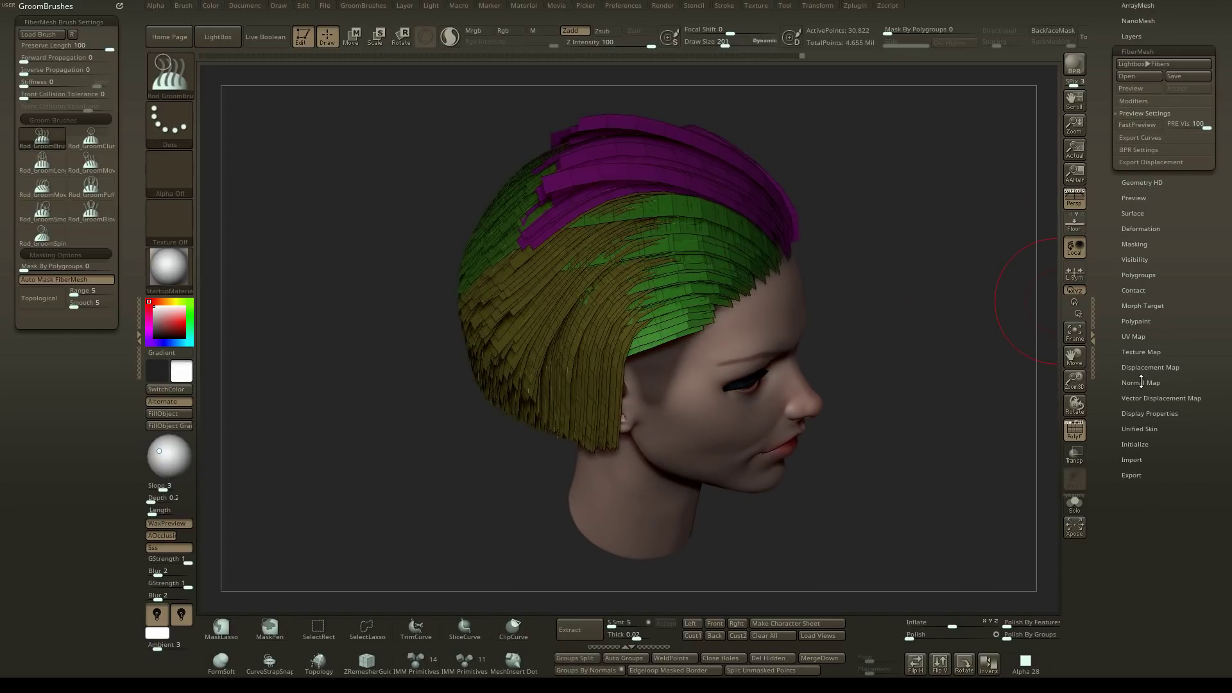
Step: Examine the trimmed hair with its texture map turned on and turn the texture back off
left_click(1133, 351)
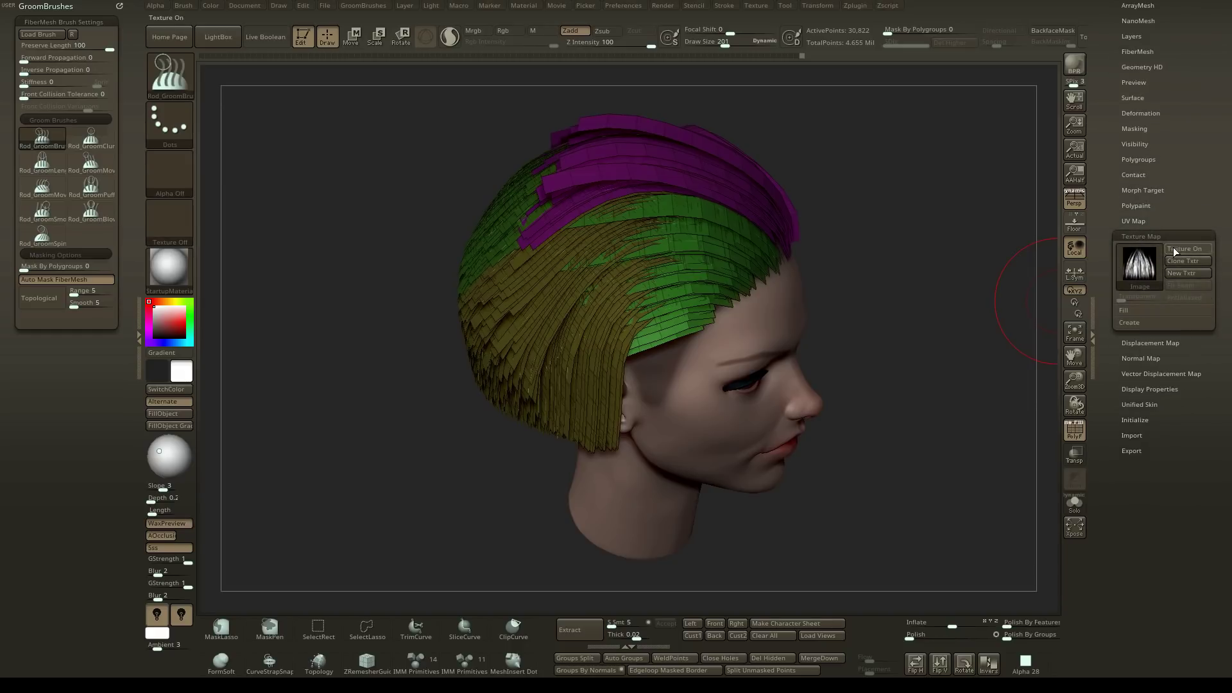
left_click(1187, 249)
left_click_drag(841, 275, 625, 251)
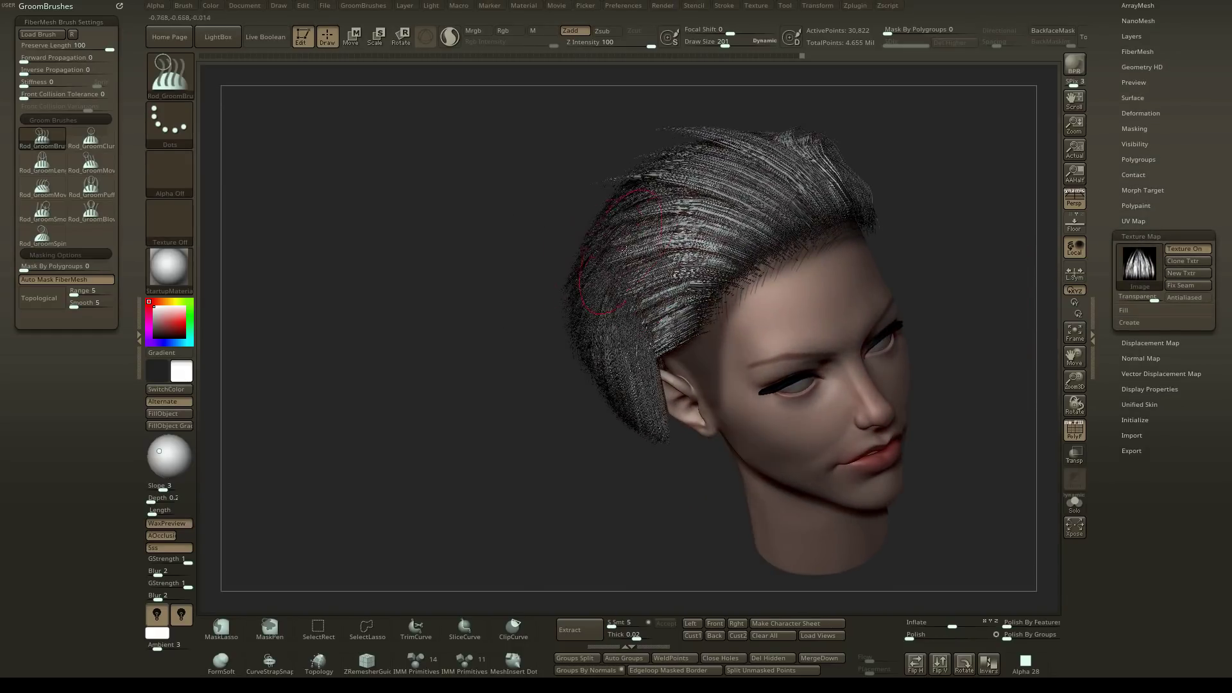
right_click_drag(643, 244, 1035, 441)
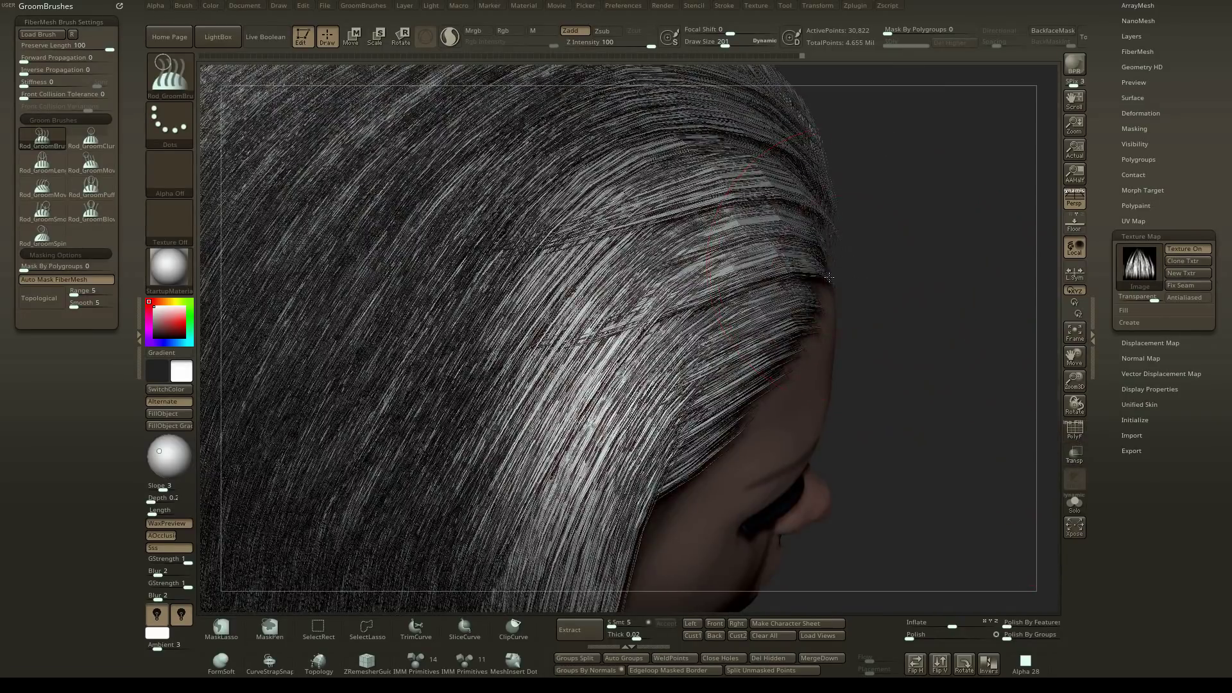
mouse_move(829, 277)
right_mouse_down()
mouse_move(809, 290)
mouse_move(768, 244)
mouse_move(795, 242)
mouse_move(744, 247)
right_mouse_up()
key("s")
left_click_drag(744, 246, 757, 246)
right_click_drag(784, 246, 744, 245)
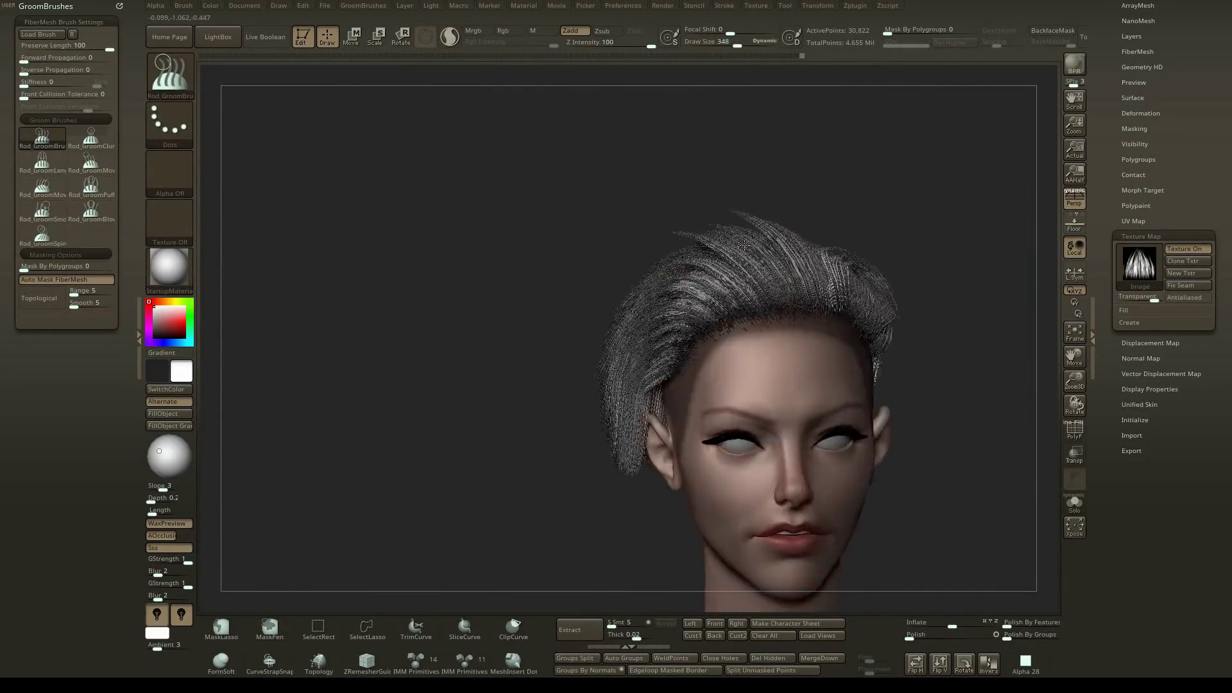
left_click(1184, 247)
right_click_drag(930, 233, 948, 238)
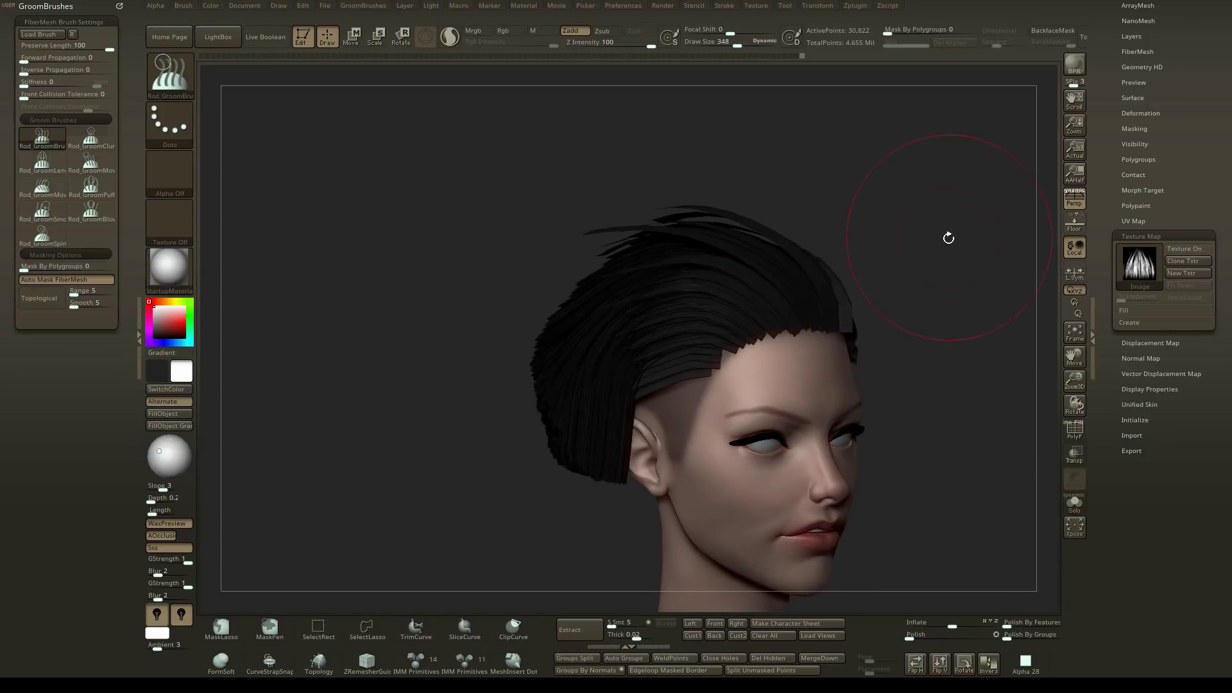